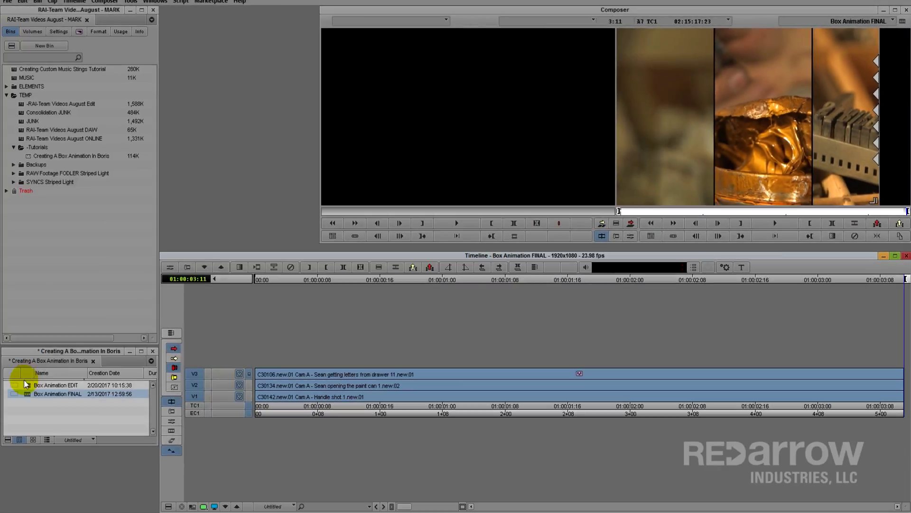
# - Open the Box Animation EDIT sequence, move to an early frame, and check the clips on V1, V2 and V3 by switching track monitoring
pyautogui.doubleClick(22, 385)
pyautogui.click(326, 255)
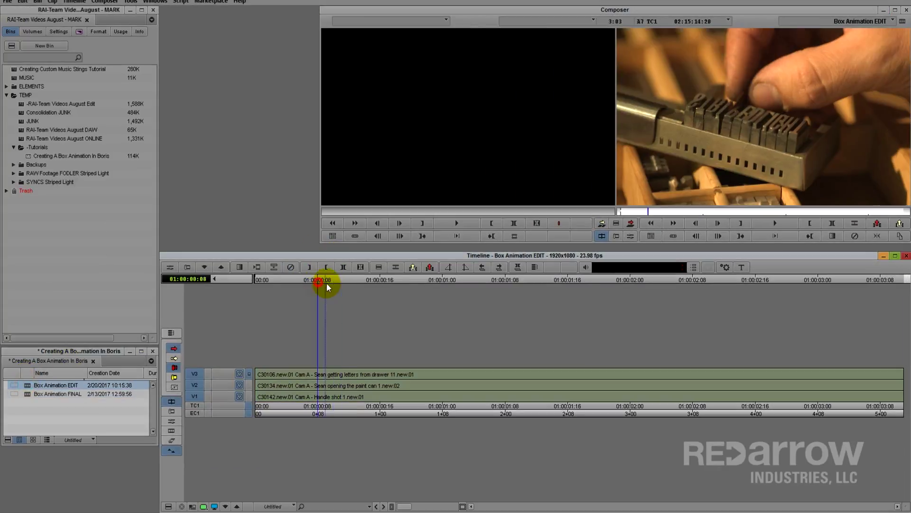
pyautogui.click(239, 385)
pyautogui.click(239, 396)
pyautogui.click(239, 385)
pyautogui.click(240, 373)
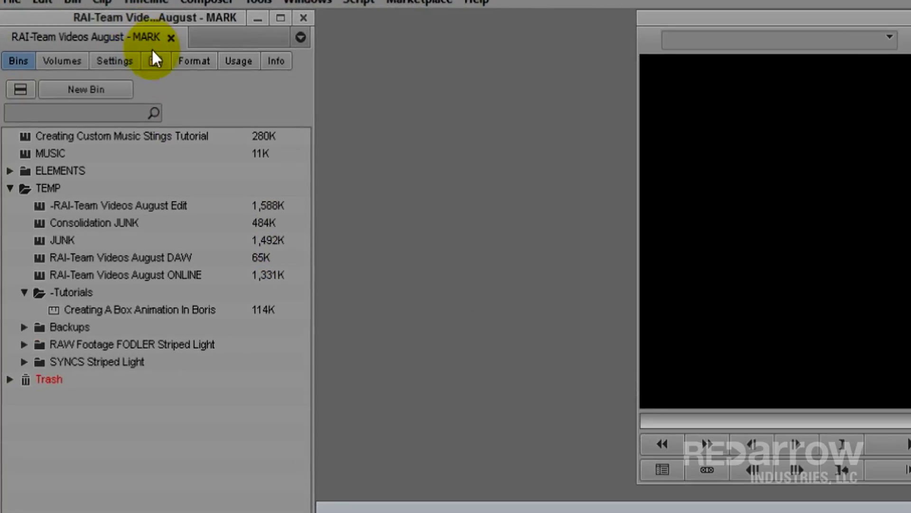
# - Apply the Boris RED for Avid-Filter effect to the V3 clip and open the effect in the Boris RED interface
pyautogui.click(79, 31)
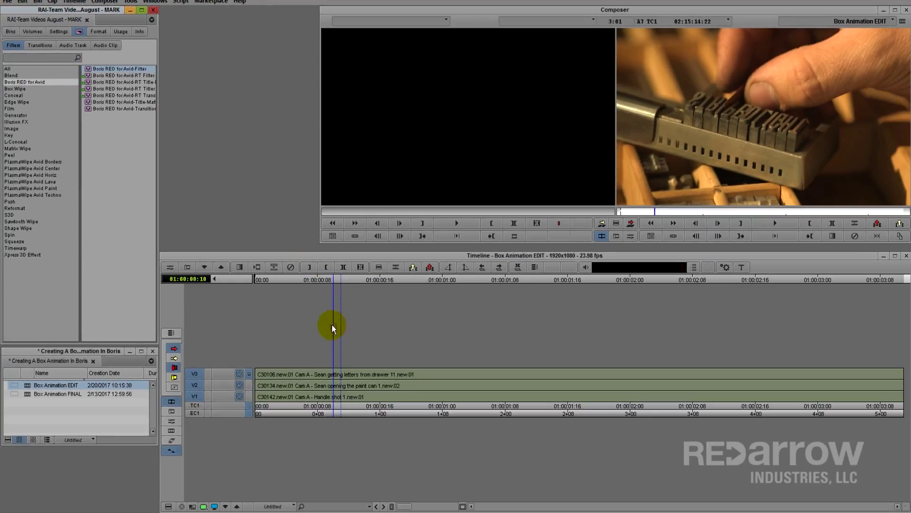
pyautogui.moveTo(333, 328); pyautogui.dragTo(350, 375)
pyautogui.click(172, 421)
pyautogui.click(267, 84)
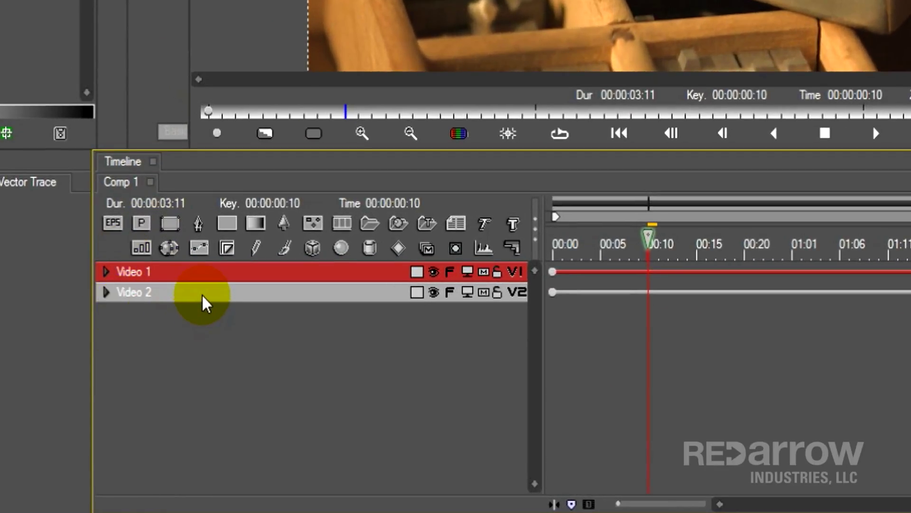
# - Duplicate the Video 2 track and set the lower copy's media source to Video 3
pyautogui.click(203, 297)
pyautogui.rightClick(203, 297)
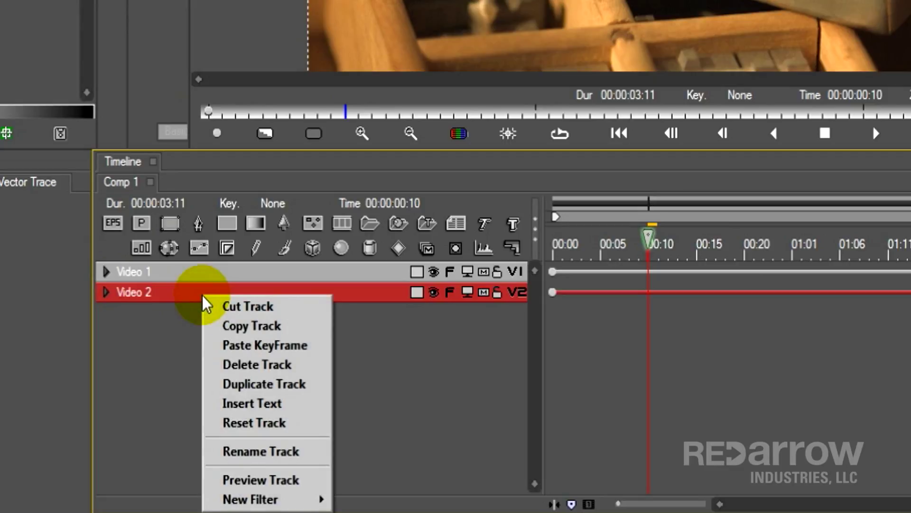
pyautogui.click(237, 384)
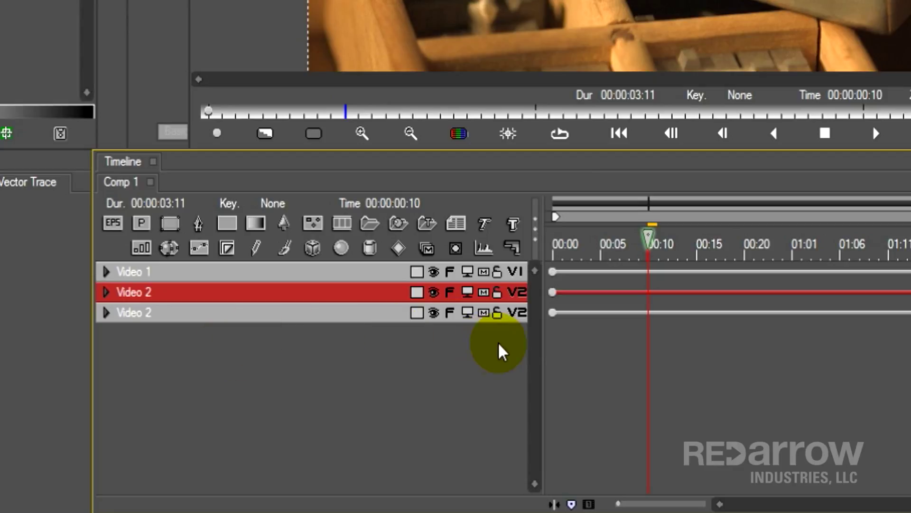
pyautogui.click(517, 313)
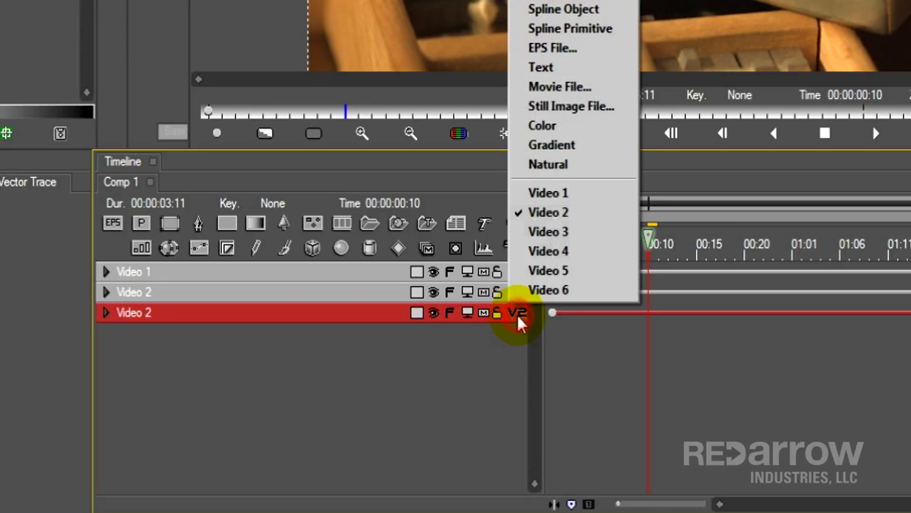
pyautogui.click(541, 232)
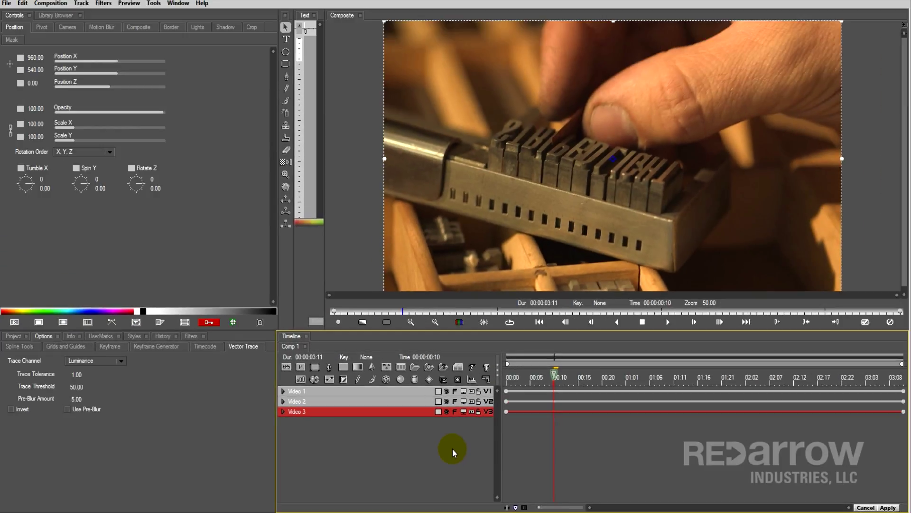
# - Toggle the visibility of the video tracks to check which clip each layer holds
pyautogui.click(441, 338)
pyautogui.click(447, 401)
pyautogui.click(447, 402)
pyautogui.click(447, 391)
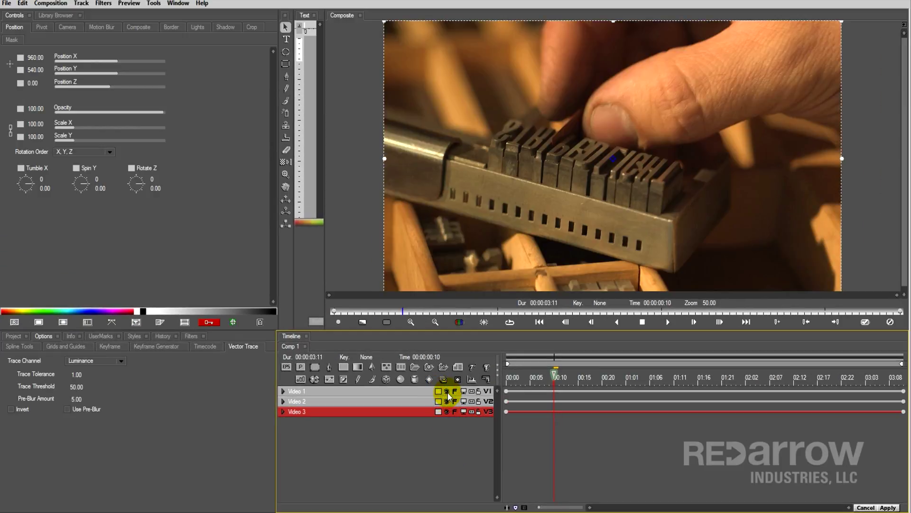
# - Add a new solid color media track above the video tracks
pyautogui.rightClick(432, 433)
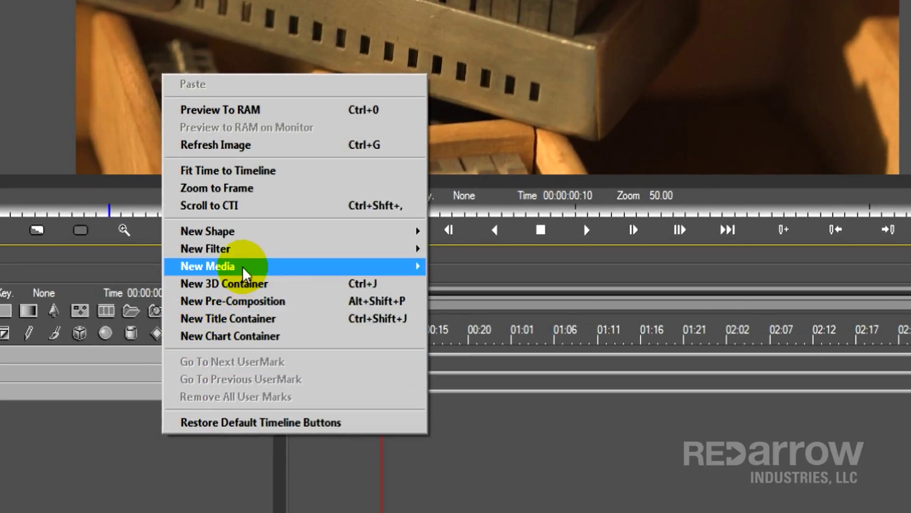
pyautogui.moveTo(251, 267)
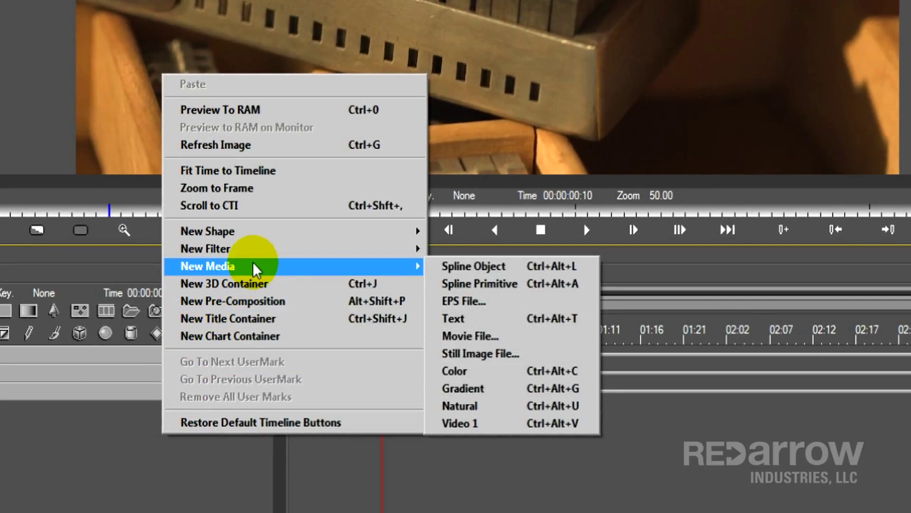
pyautogui.click(482, 371)
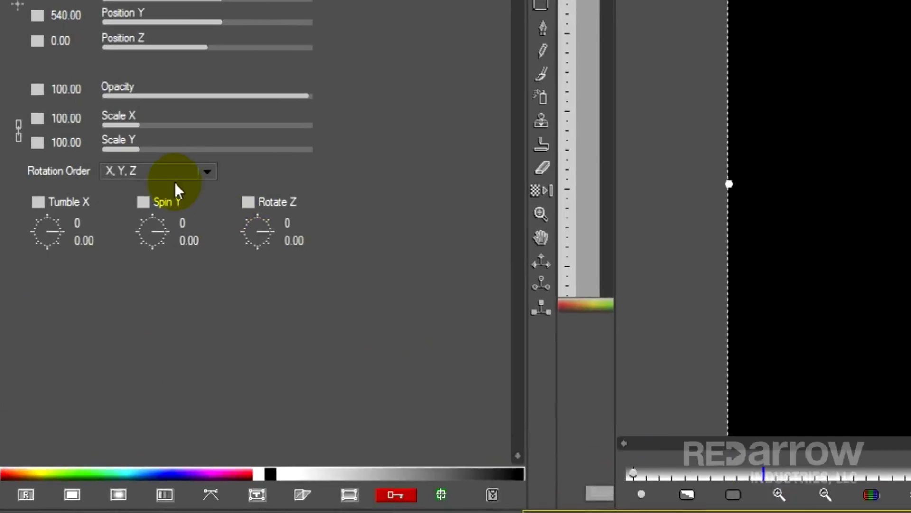
# - Set the solid color's scale to Constant interpolation, unlink Scale X from Scale Y, and set Scale X to 33.33
pyautogui.rightClick(31, 118)
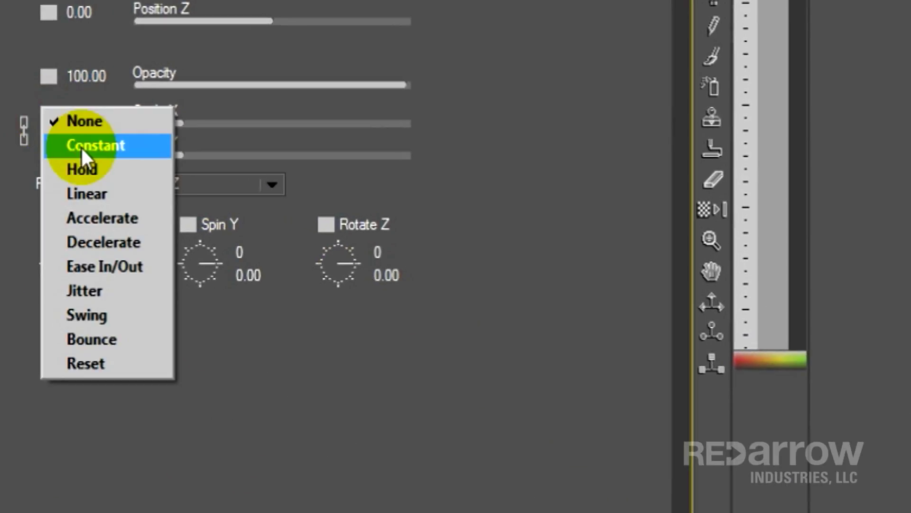
pyautogui.click(81, 147)
pyautogui.click(25, 136)
pyautogui.click(86, 116)
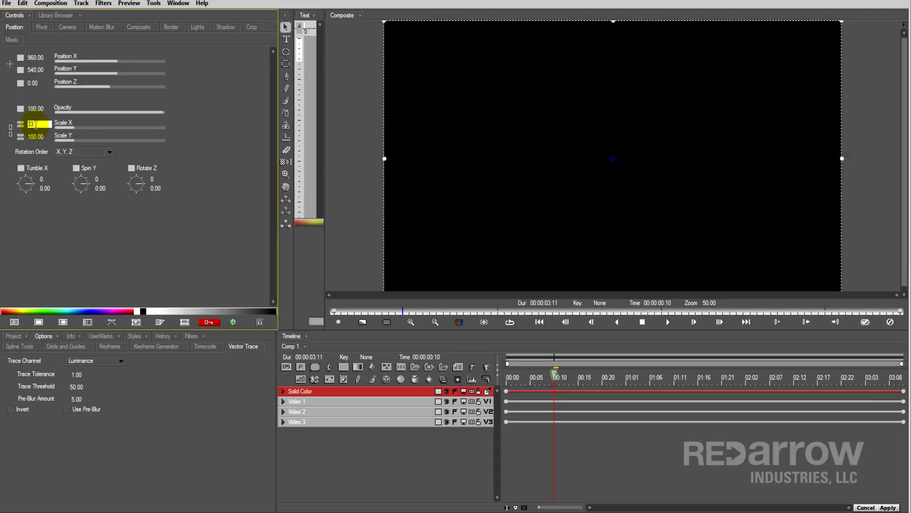
pyautogui.write('33')
pyautogui.press('Return')
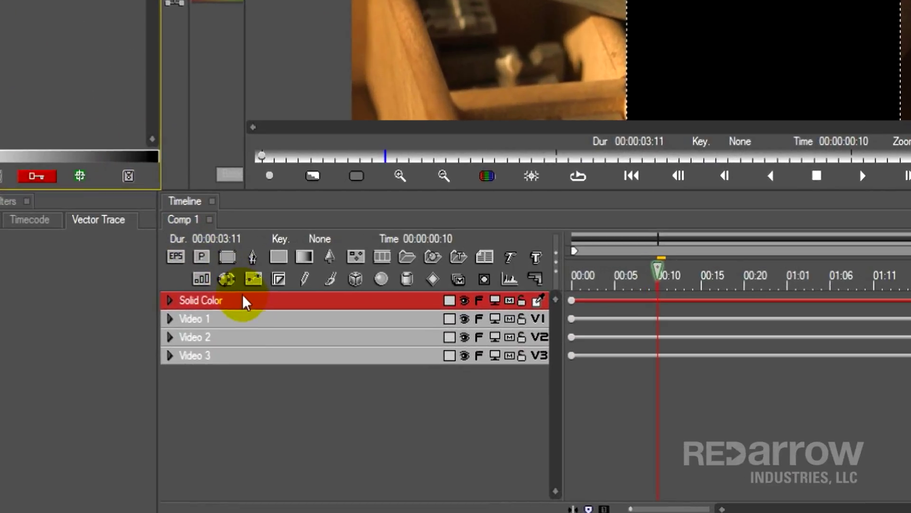
# - Duplicate the scaled solid color track twice to make three identical boxes
pyautogui.rightClick(327, 392)
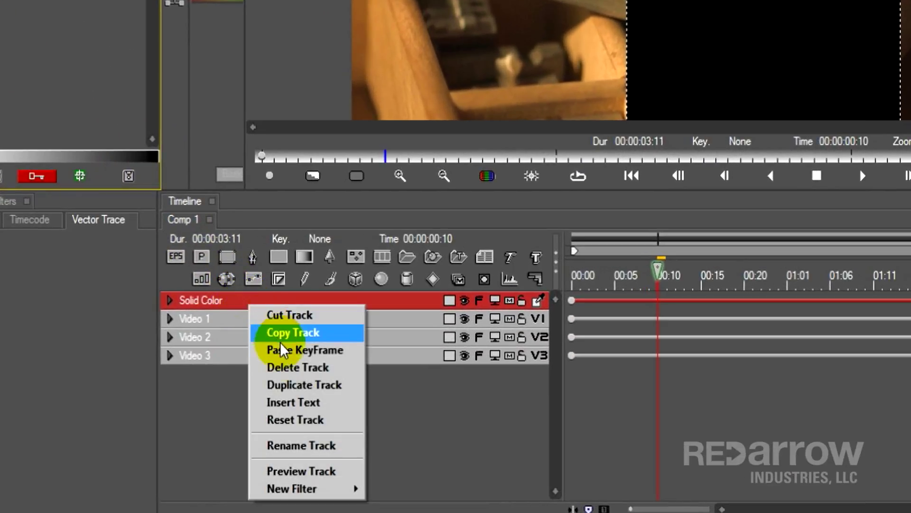
pyautogui.click(266, 385)
pyautogui.rightClick(282, 303)
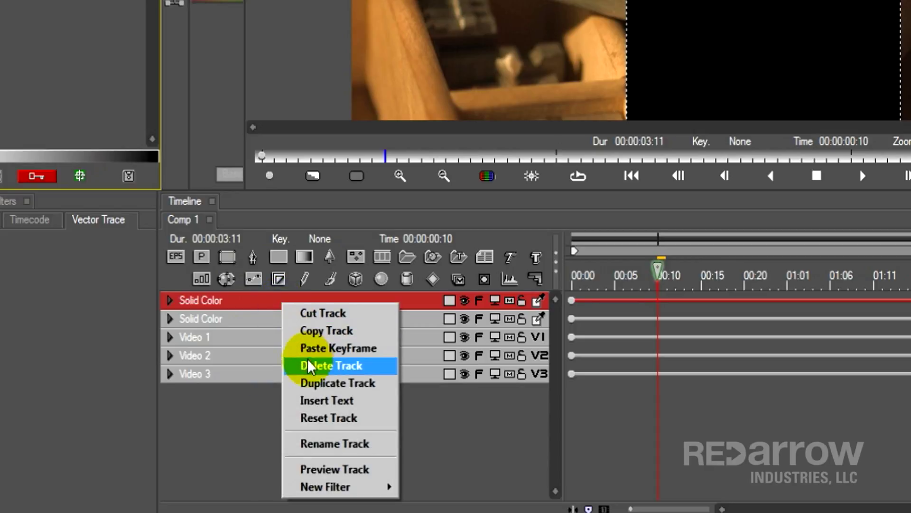
pyautogui.click(304, 380)
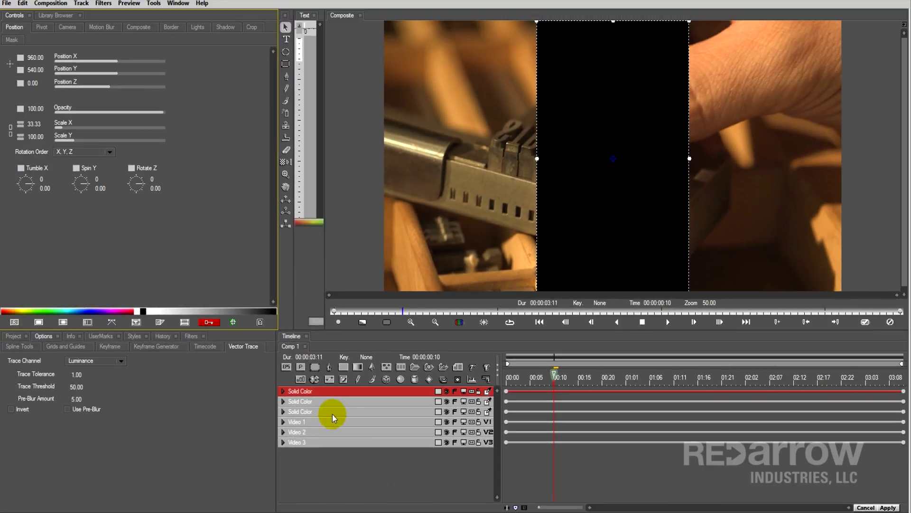
# - Set the lowest solid color track's Position X to Constant interpolation with a value of 320
pyautogui.click(312, 397)
pyautogui.click(22, 60)
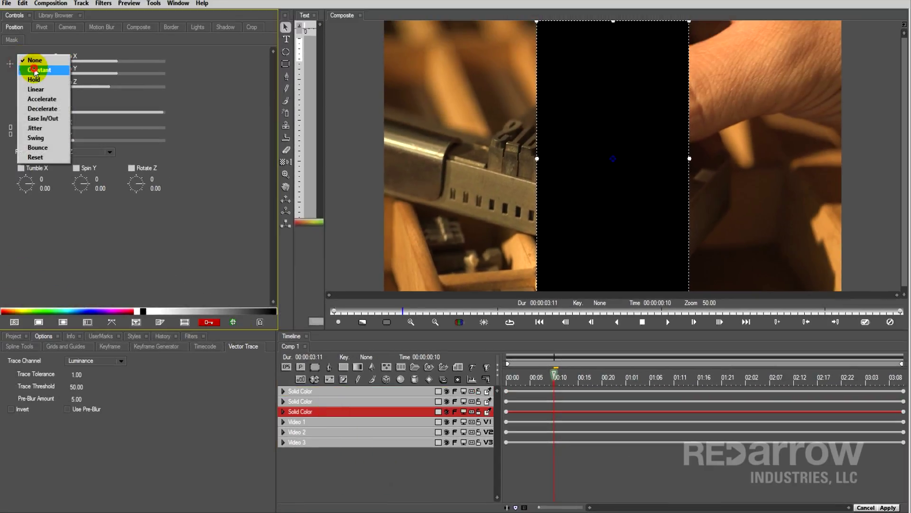
pyautogui.click(34, 71)
pyautogui.click(38, 58)
pyautogui.write('320')
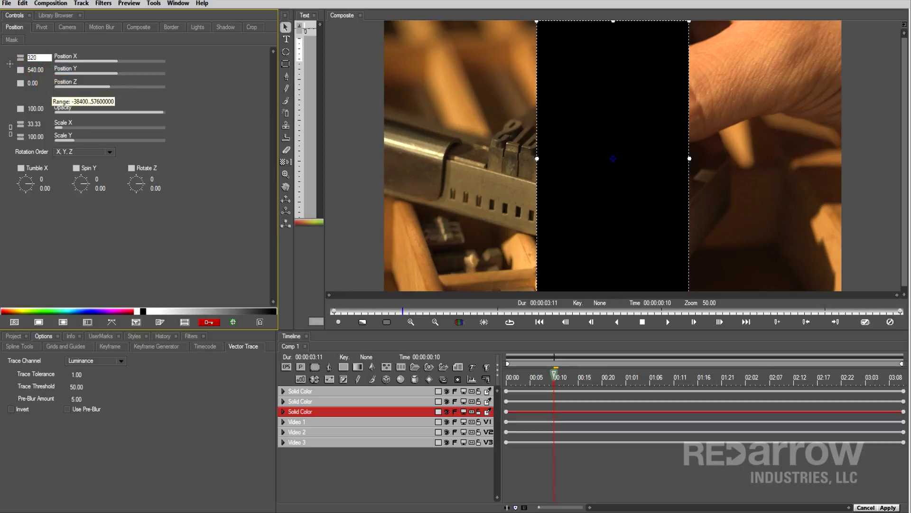
pyautogui.press('Return')
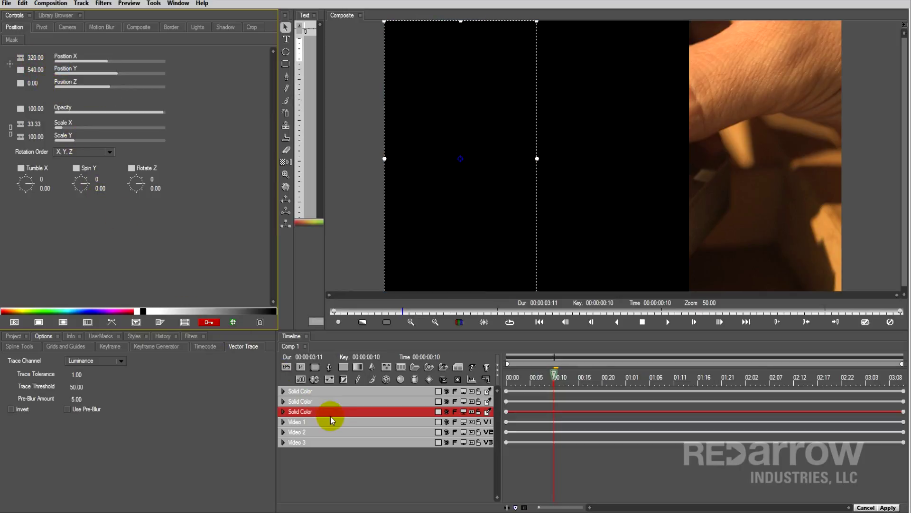
# - Set the uppermost solid color track's Position X to Constant interpolation with a value of 1600
pyautogui.click(327, 392)
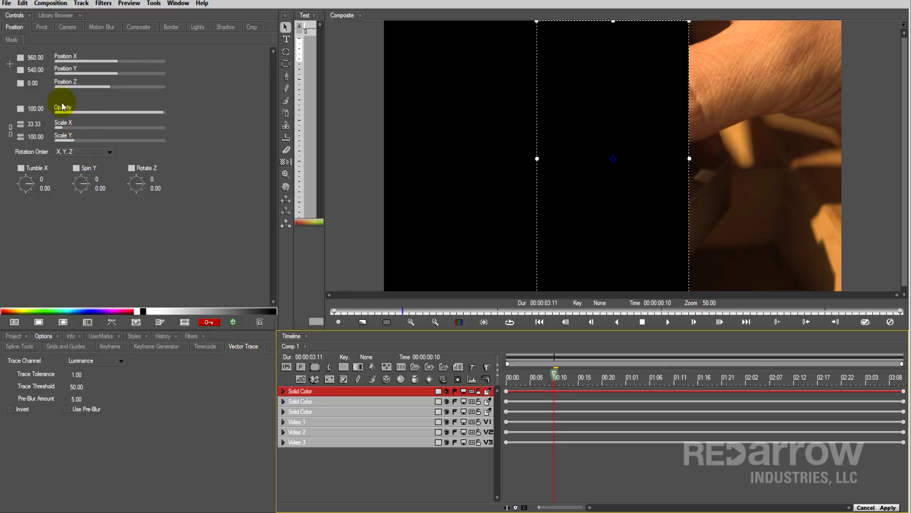
pyautogui.click(22, 59)
pyautogui.click(35, 59)
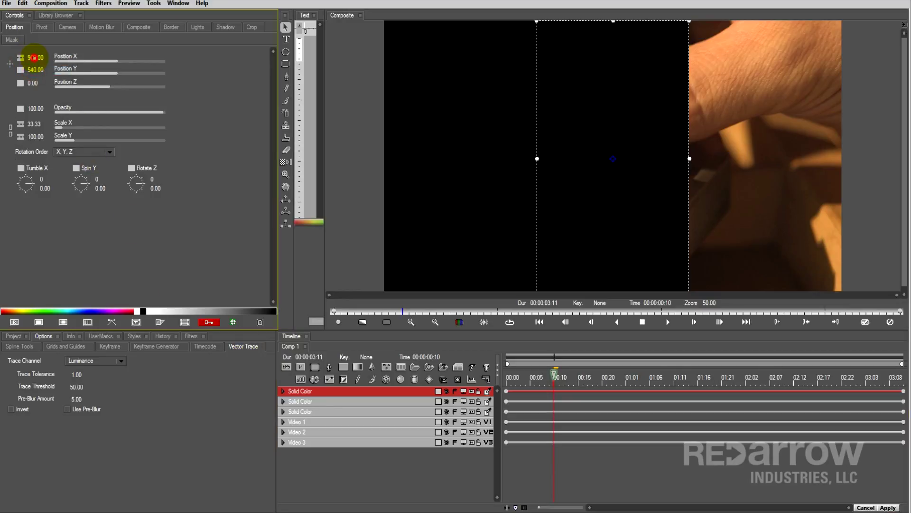
pyautogui.write('1600')
pyautogui.click(45, 70)
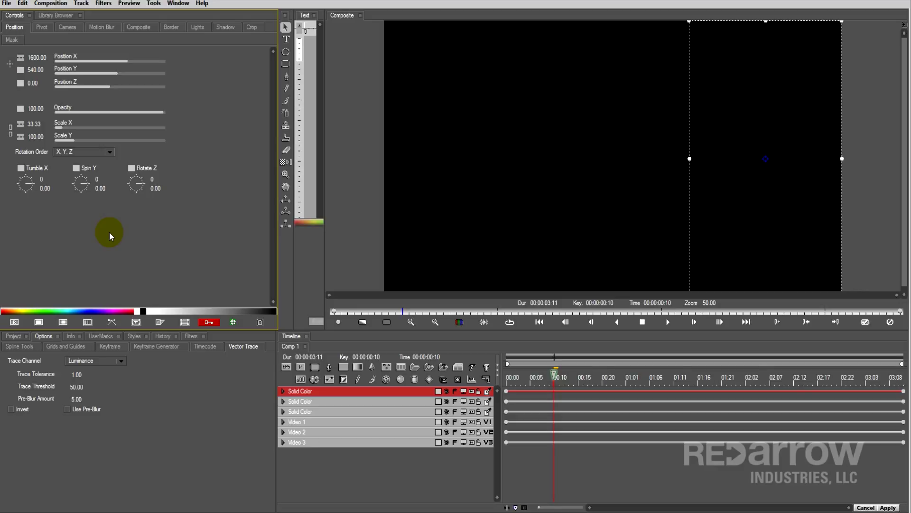
# - Move the solid color positioned at the frame's left third into the Mask track of Video 3, then collapse Video 3
pyautogui.click(284, 442)
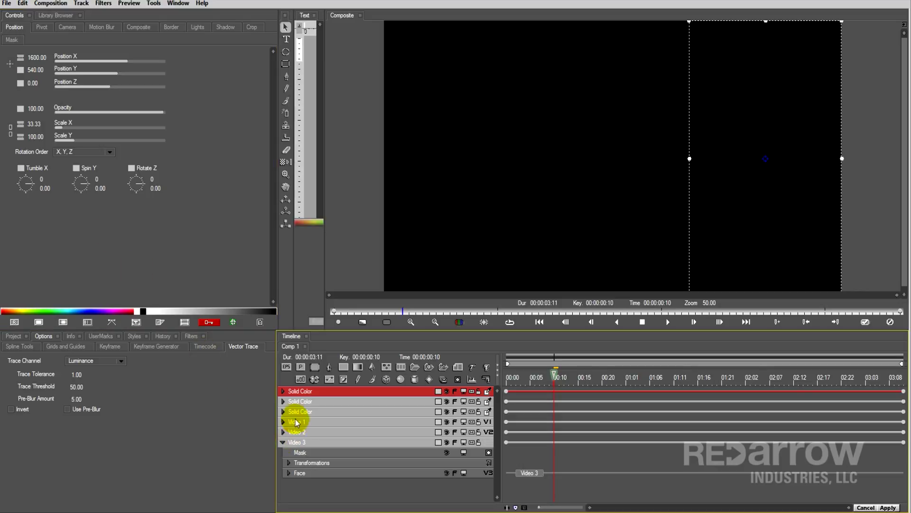
pyautogui.click(296, 411)
pyautogui.click(311, 454)
pyautogui.moveTo(312, 455); pyautogui.dragTo(311, 454)
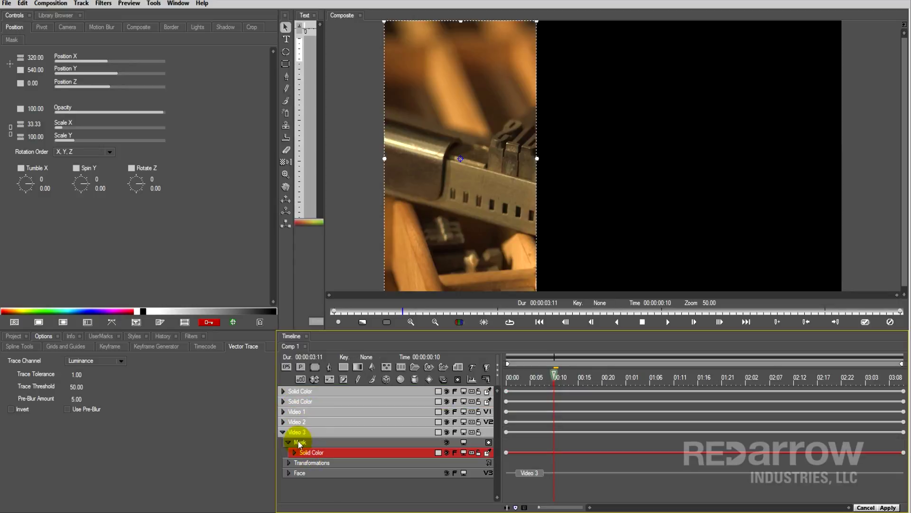
pyautogui.click(283, 432)
# - Move the centered solid color track into the Mask track of Video 2 and collapse Video 2
pyautogui.click(283, 421)
pyautogui.moveTo(294, 403); pyautogui.dragTo(301, 431)
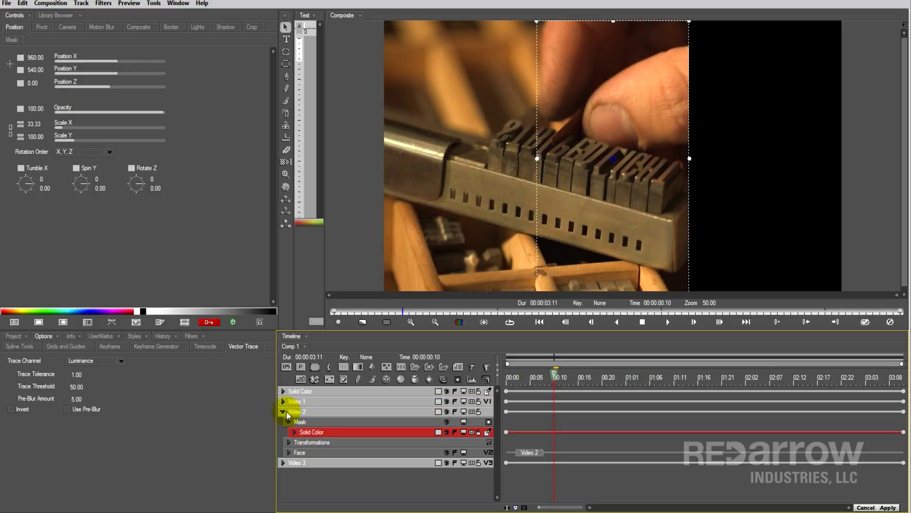
pyautogui.click(283, 411)
# - Move the remaining solid color track into the Mask track of Video 1 and collapse Video 1
pyautogui.click(283, 401)
pyautogui.moveTo(299, 391)
pyautogui.mouseDown()
pyautogui.moveTo(301, 418)
pyautogui.moveTo(292, 405)
pyautogui.mouseUp()
pyautogui.click(283, 392)
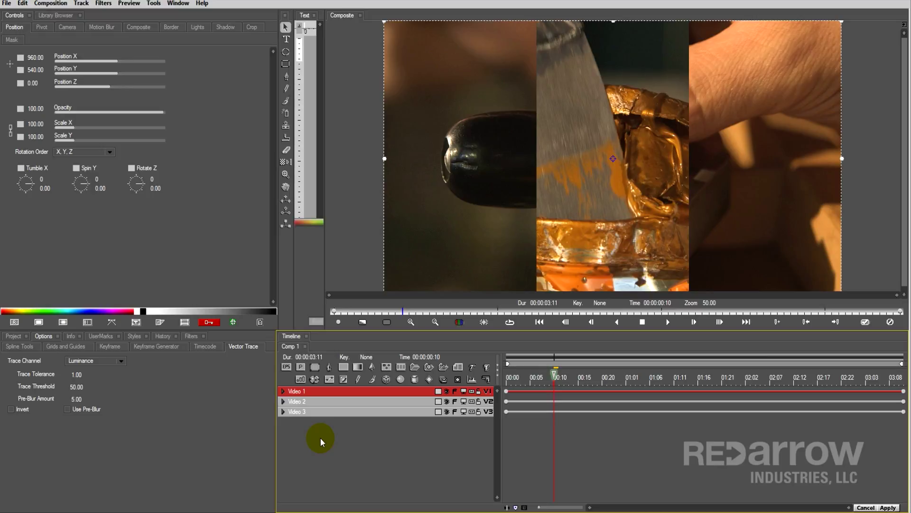
# - At the first frame, set Video 3's Position X to Constant interpolation and reframe the clip at about 146
pyautogui.click(324, 413)
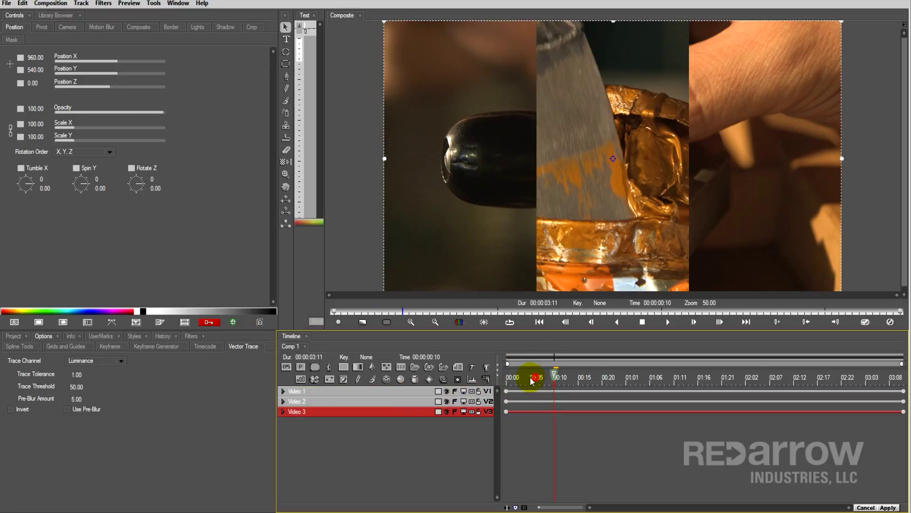
pyautogui.moveTo(537, 377); pyautogui.dragTo(516, 377)
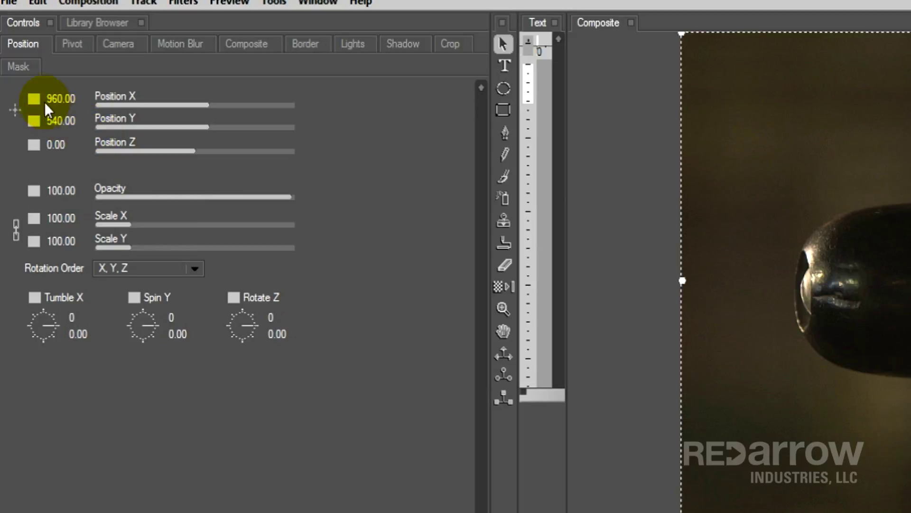
pyautogui.click(36, 100)
pyautogui.click(50, 120)
pyautogui.moveTo(209, 106); pyautogui.dragTo(204, 106)
pyautogui.moveTo(115, 62); pyautogui.dragTo(104, 62)
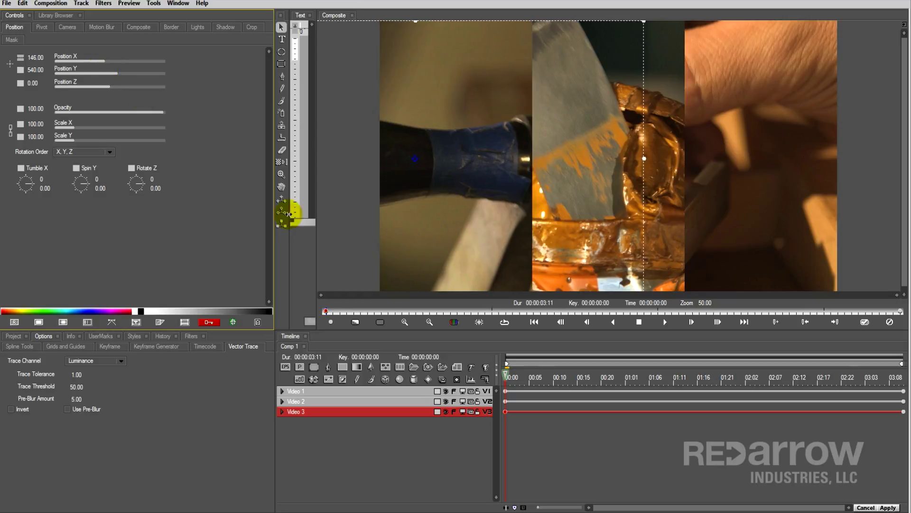
# - Set Video 2's Position X to Constant interpolation and reframe the clip at about 1140
pyautogui.click(504, 401)
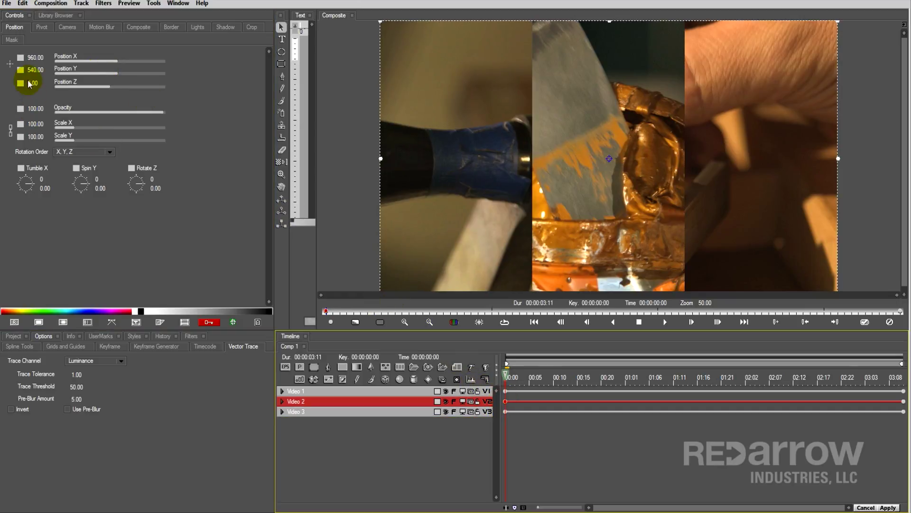
pyautogui.click(22, 57)
pyautogui.click(35, 71)
pyautogui.moveTo(118, 61); pyautogui.dragTo(120, 61)
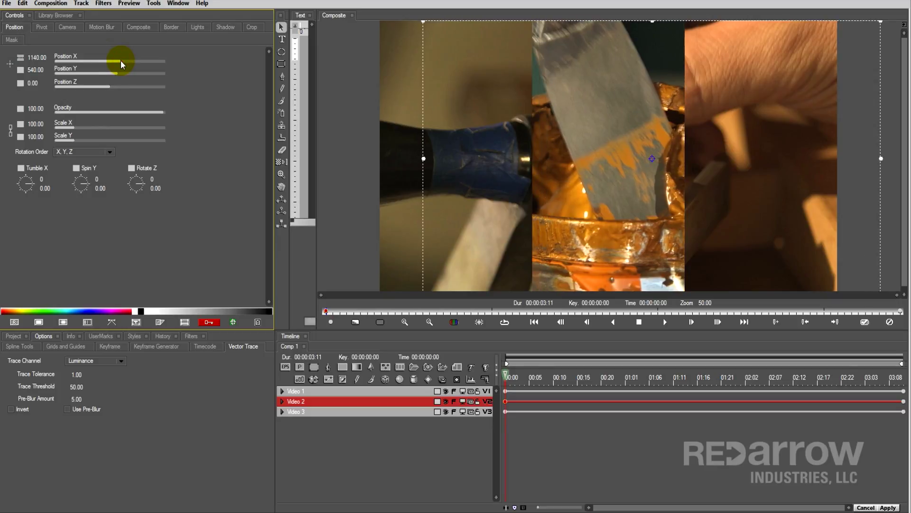
# - Set Video 1's Position X to Constant interpolation and shift the clip rightward to reframe it within its box
pyautogui.click(505, 393)
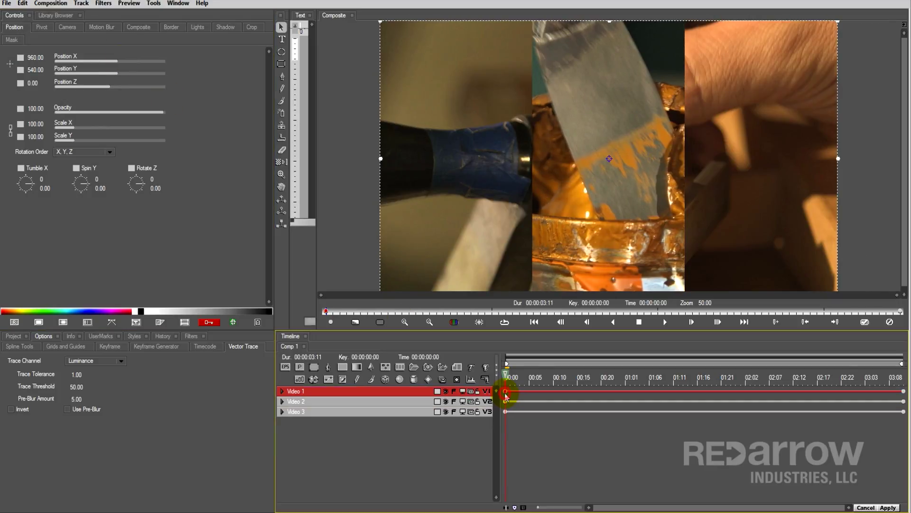
pyautogui.click(21, 57)
pyautogui.click(57, 67)
pyautogui.moveTo(112, 60); pyautogui.dragTo(132, 61)
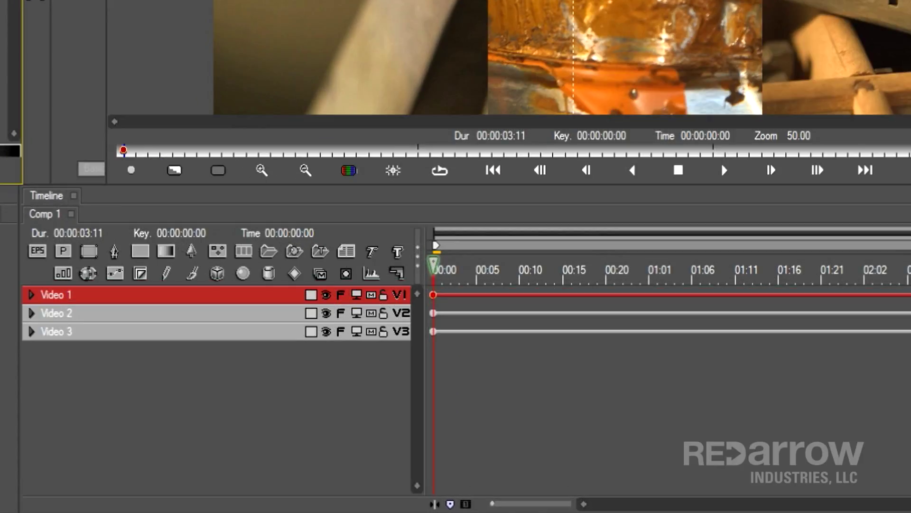
# - Stagger the tracks' start keyframes: Video 3 at 00:05, Video 2 at 00:15 and Video 1 at 01:01
pyautogui.moveTo(434, 331); pyautogui.dragTo(477, 331)
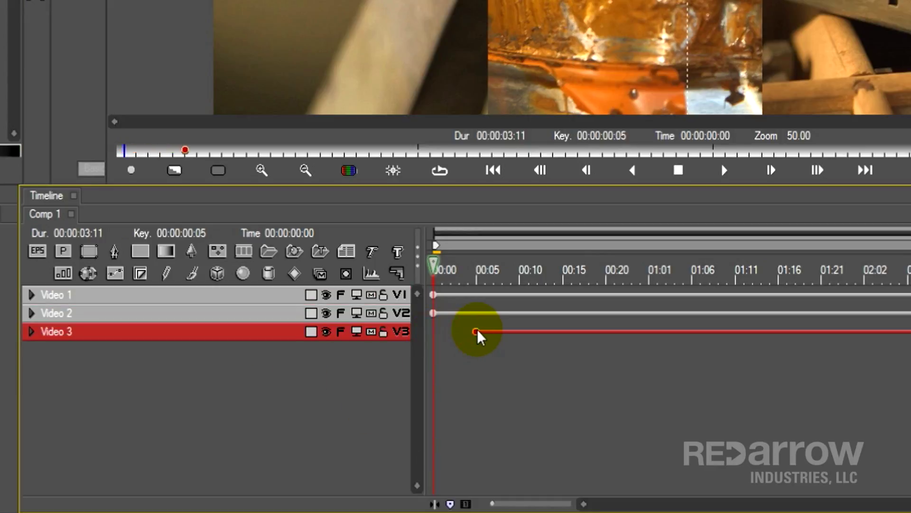
pyautogui.moveTo(433, 313); pyautogui.dragTo(563, 314)
pyautogui.moveTo(435, 295); pyautogui.dragTo(648, 297)
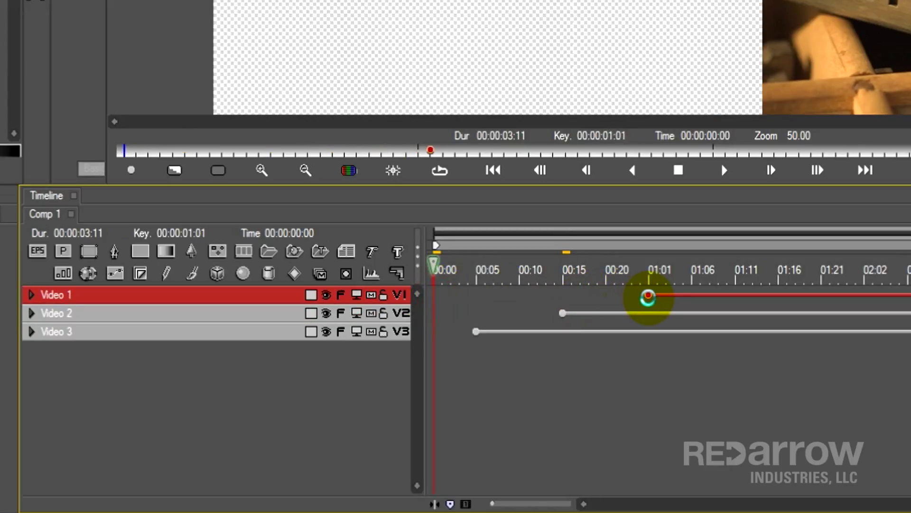
# - Add a keyframe at 00:10 on Video 3, and at its 00:05 keyframe set Position Y to Accelerate with a value of -540
pyautogui.click(477, 331)
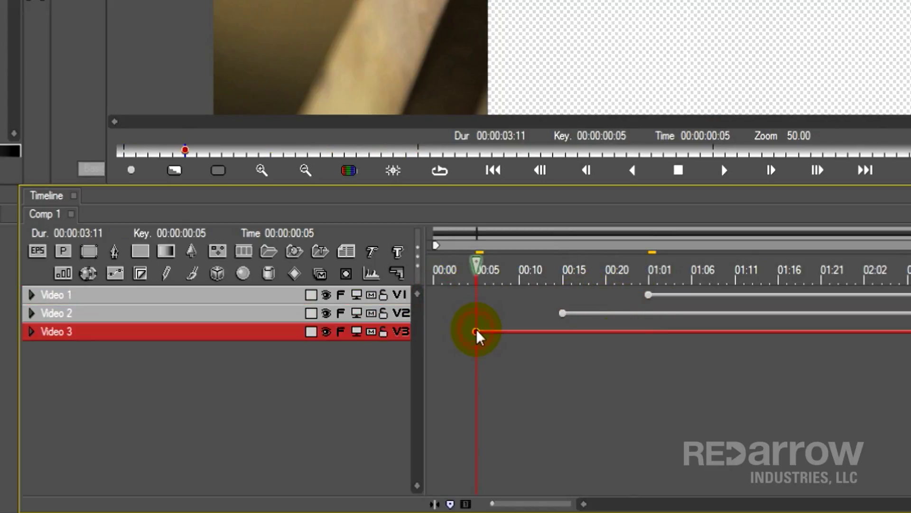
pyautogui.click(522, 271)
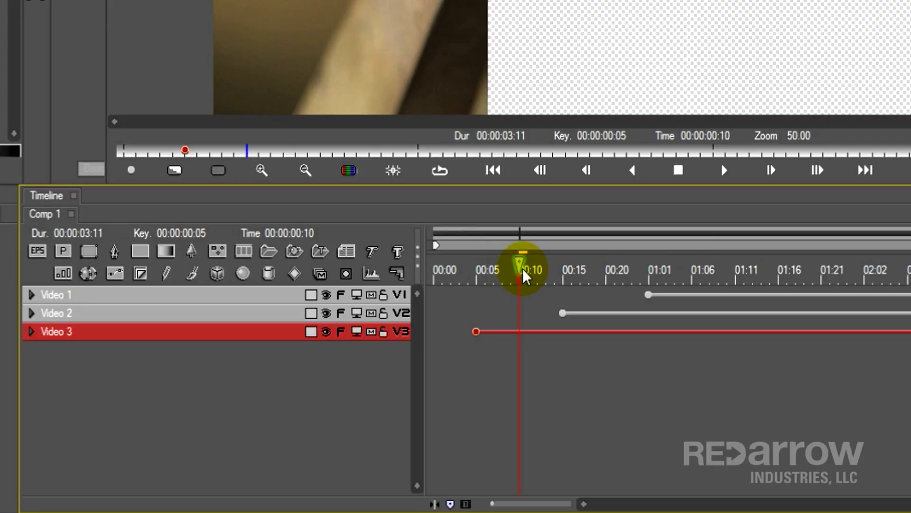
pyautogui.click(476, 331)
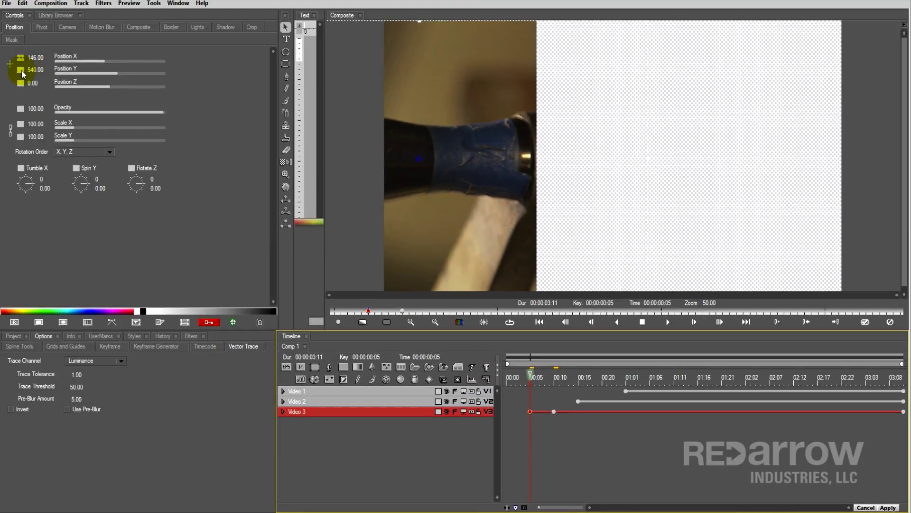
pyautogui.click(21, 70)
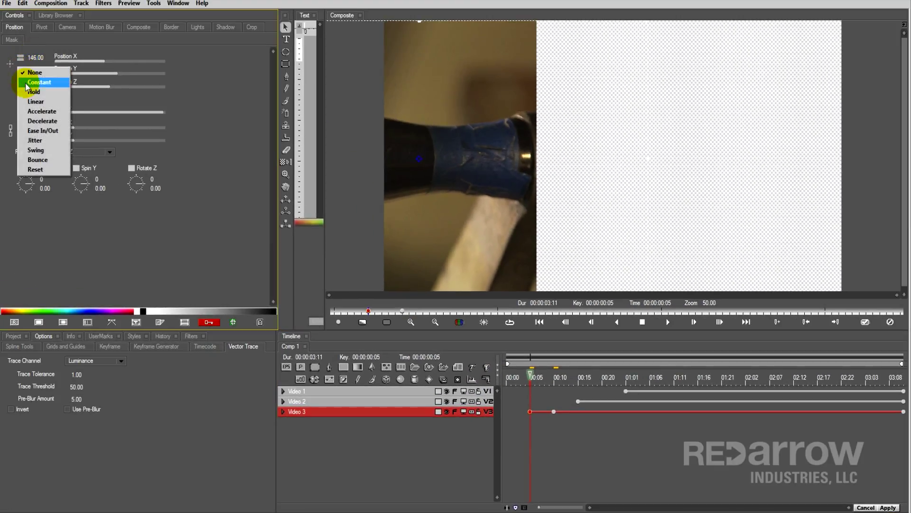
pyautogui.click(29, 112)
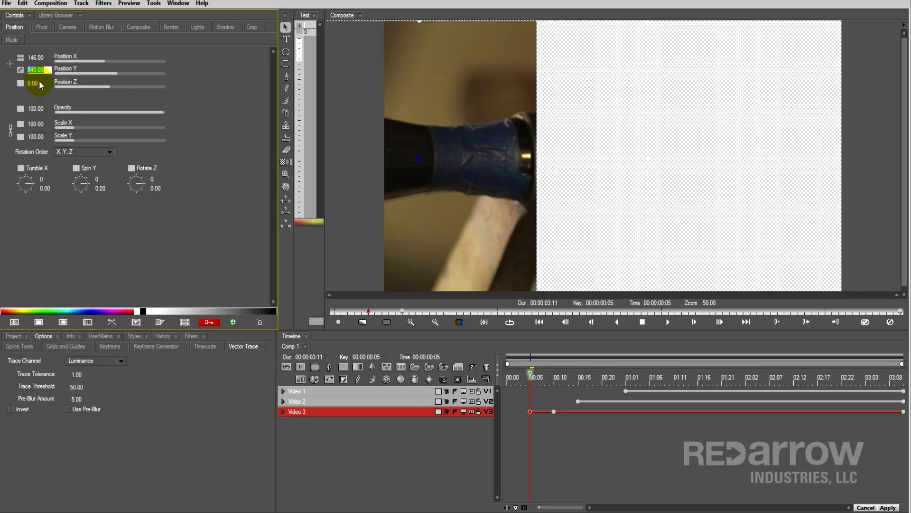
pyautogui.click(38, 79)
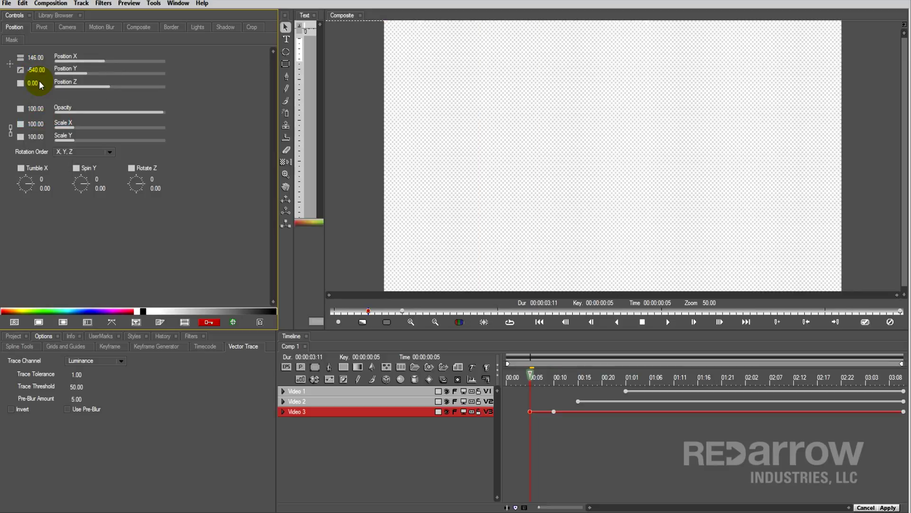
# - At Video 3's 00:10 keyframe, set Position Y to Hold interpolation with a value of 540
pyautogui.click(553, 412)
pyautogui.click(22, 70)
pyautogui.click(40, 93)
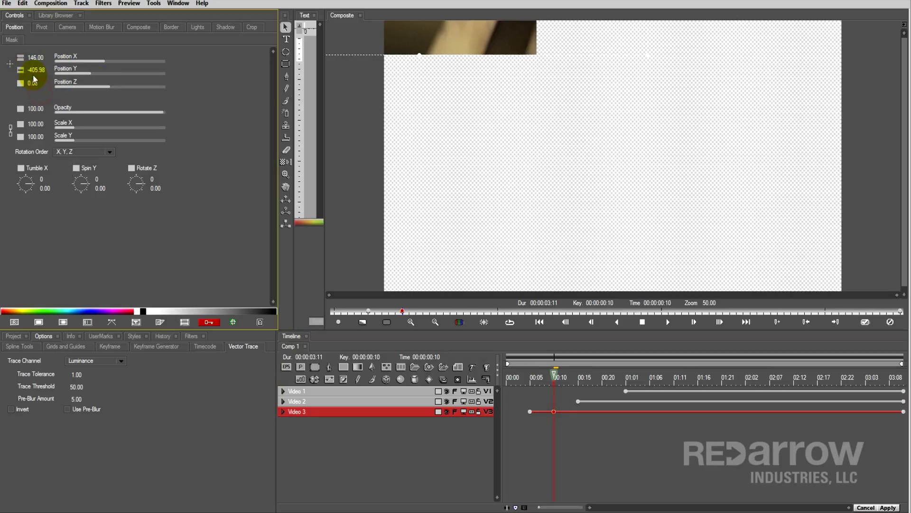
pyautogui.write('540')
pyautogui.press('Return')
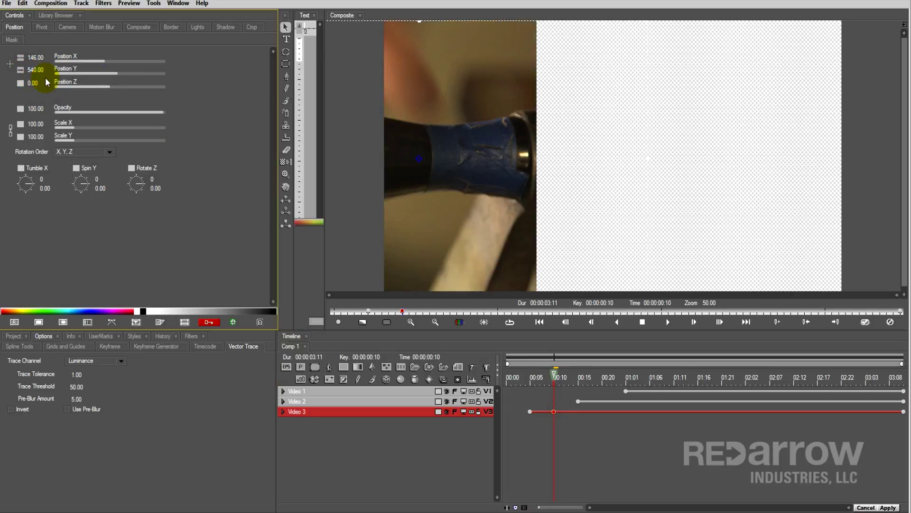
# - Enable motion blur for Video 3 and set the Shutter Angle to Hold interpolation at its 00:05 keyframe
pyautogui.click(101, 27)
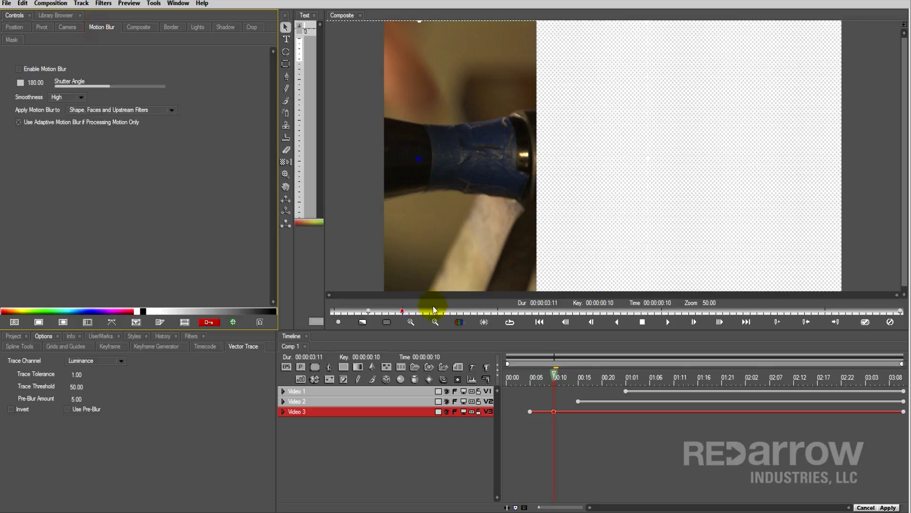
pyautogui.click(530, 411)
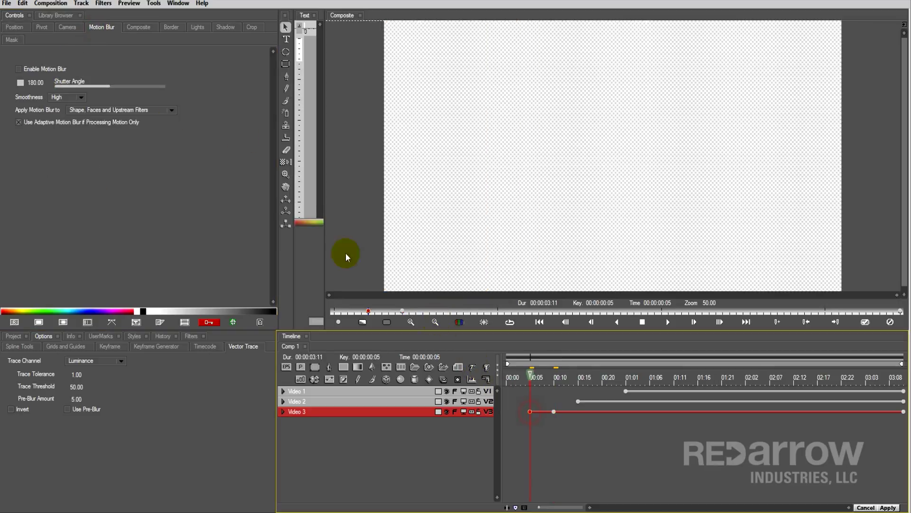
pyautogui.click(19, 70)
pyautogui.click(22, 85)
pyautogui.click(32, 104)
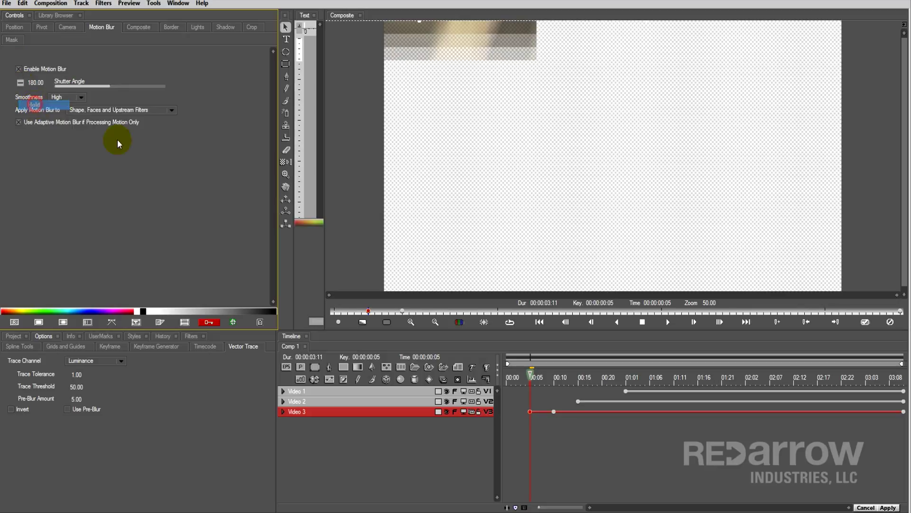
# - At Video 3's 00:10 keyframe, set the Shutter Angle to Hold with a value of 0, and preview the drop-in
pyautogui.click(553, 411)
pyautogui.click(20, 83)
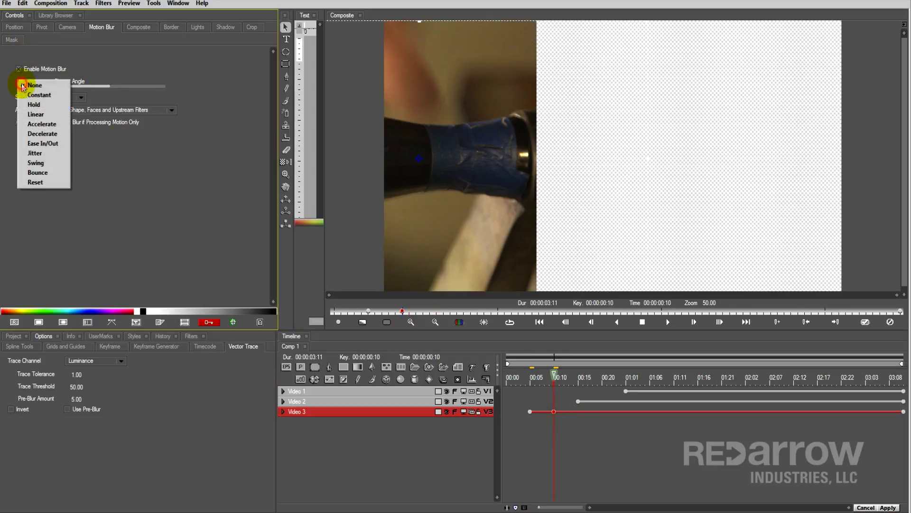
pyautogui.click(31, 105)
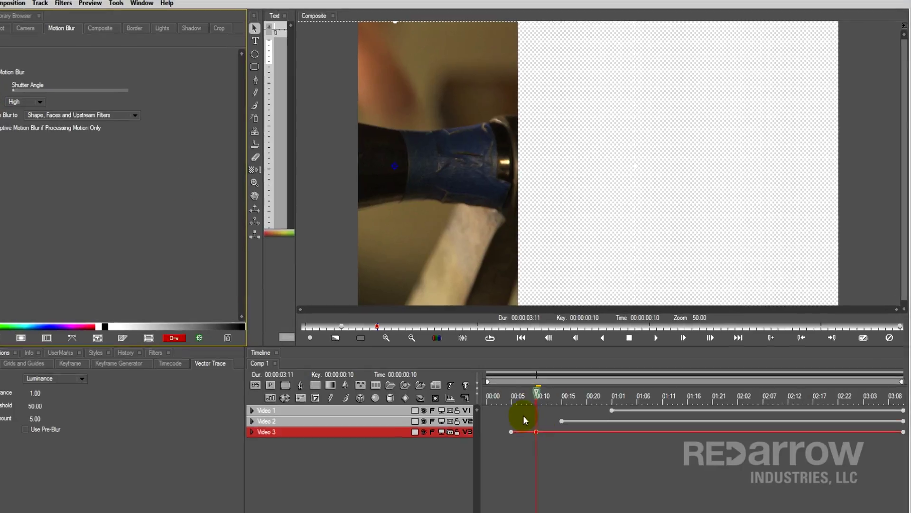
pyautogui.moveTo(511, 378); pyautogui.dragTo(564, 379)
pyautogui.moveTo(171, 464)
pyautogui.mouseDown()
pyautogui.moveTo(80, 463)
pyautogui.moveTo(162, 463)
pyautogui.mouseUp()
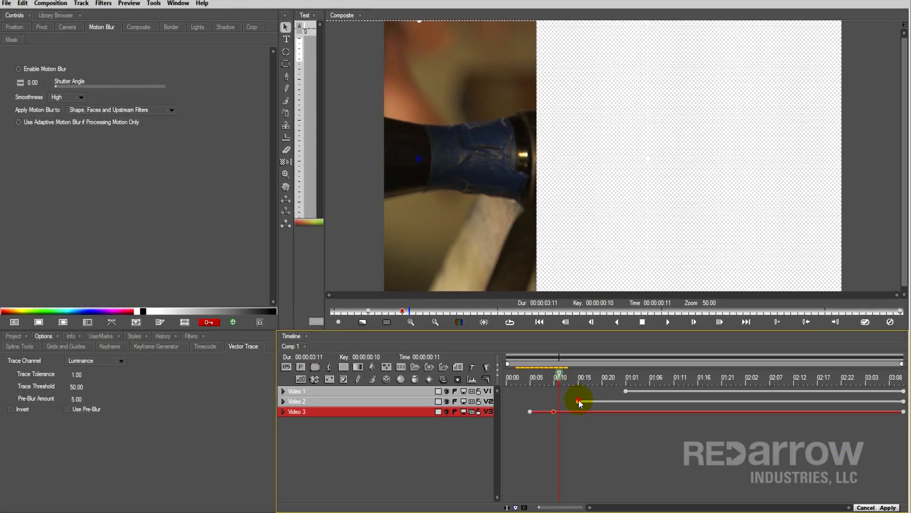
# - Add a keyframe at 00:20 on Video 2, and at its 00:15 keyframe set Position Y to Accelerate with a value of -540
pyautogui.click(579, 401)
pyautogui.click(604, 382)
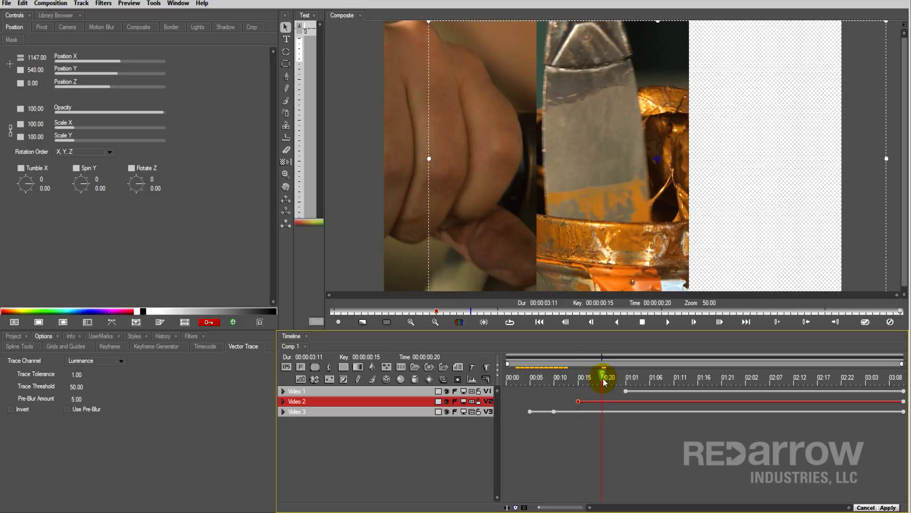
pyautogui.click(578, 401)
pyautogui.click(21, 70)
pyautogui.click(39, 111)
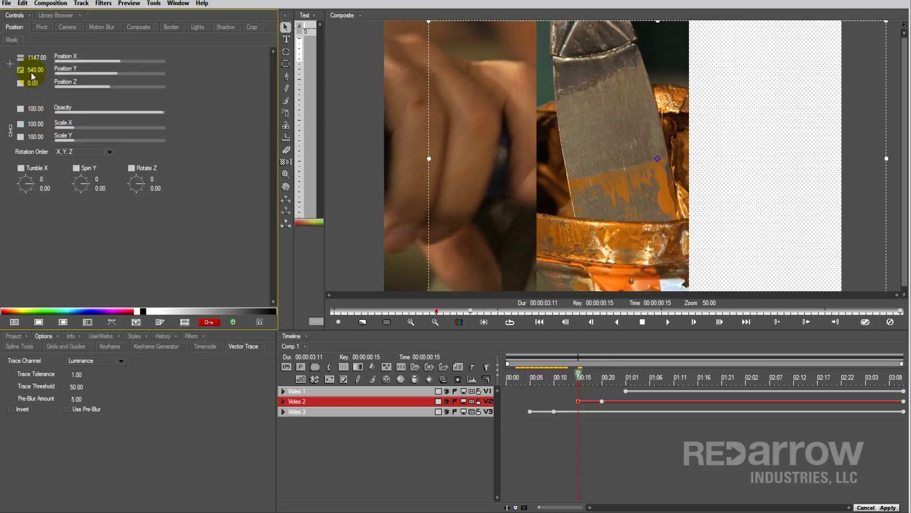
pyautogui.click(34, 70)
pyautogui.write('-540')
pyautogui.press('Return')
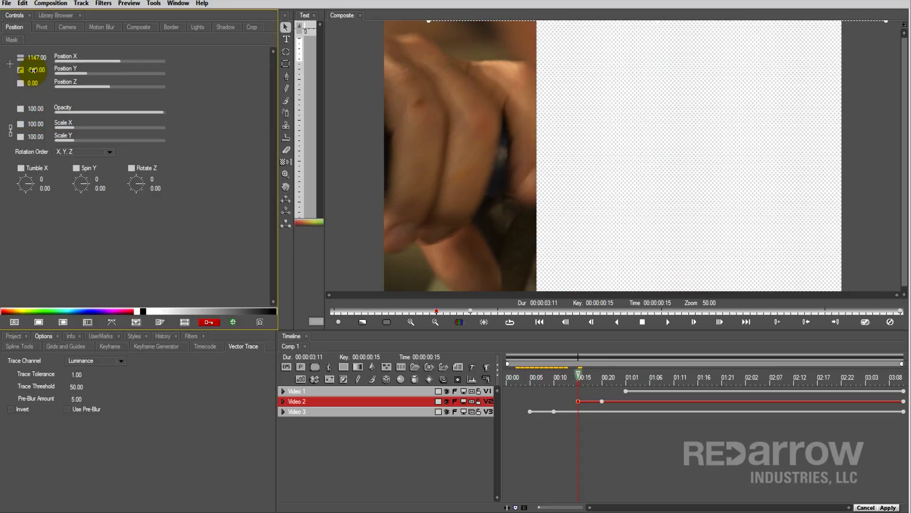
# - At Video 2's 00:20 keyframe, set Position Y to Hold interpolation with a value of 540
pyautogui.click(602, 401)
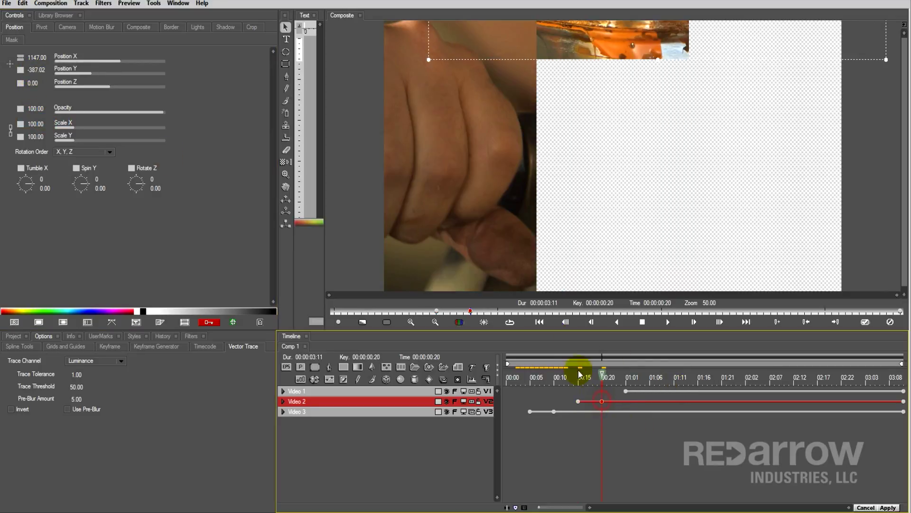
pyautogui.click(20, 70)
pyautogui.click(31, 93)
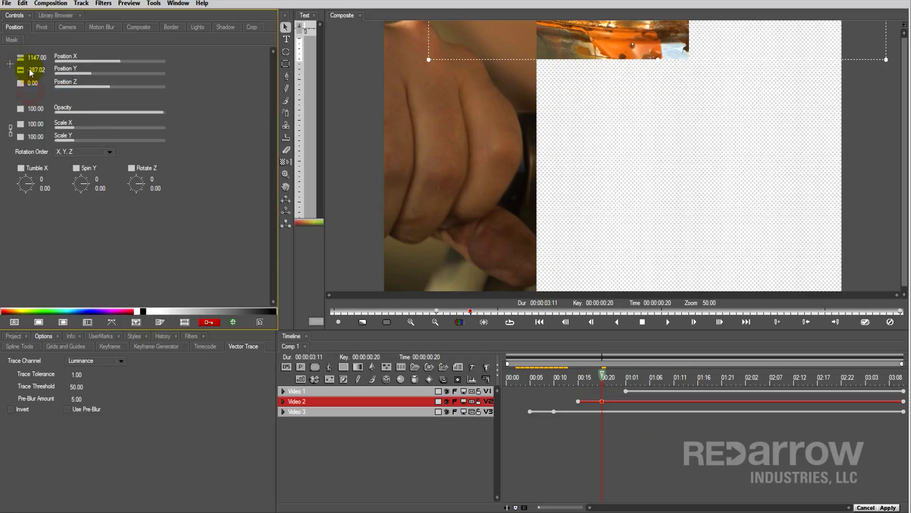
pyautogui.click(31, 69)
pyautogui.write('540')
pyautogui.press('Return')
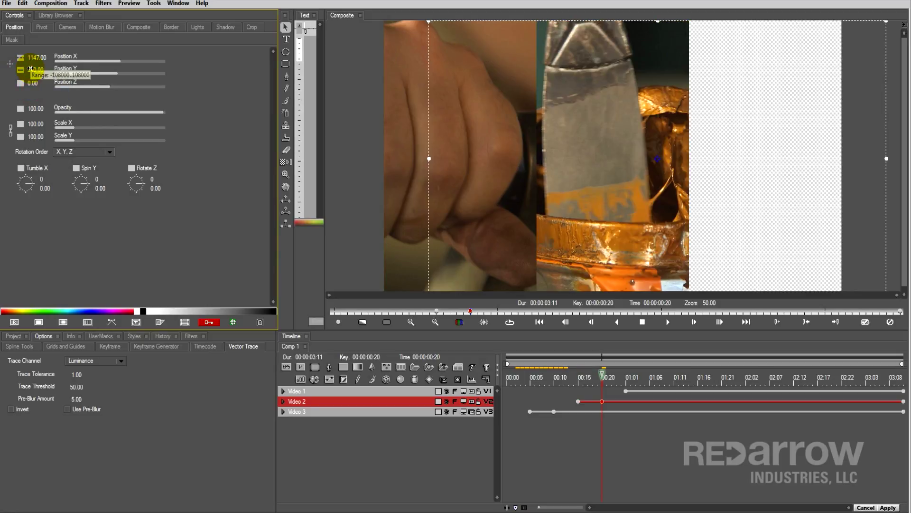
# - Enable motion blur for Video 2 and set the Shutter Angle to Hold interpolation at its 00:15 keyframe
pyautogui.click(98, 30)
pyautogui.click(19, 69)
pyautogui.click(578, 401)
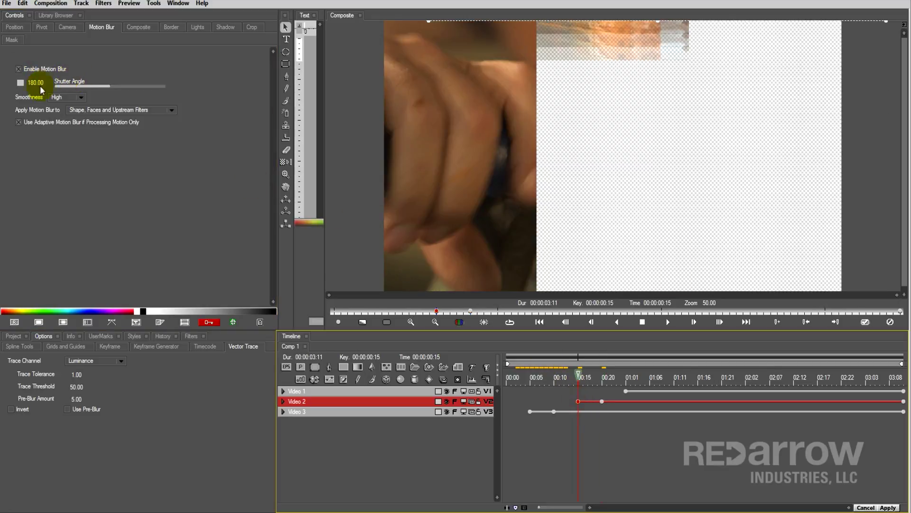
pyautogui.click(21, 83)
# - At Video 2's 00:20 keyframe, set the Shutter Angle to Hold interpolation with a value of 0
pyautogui.click(599, 400)
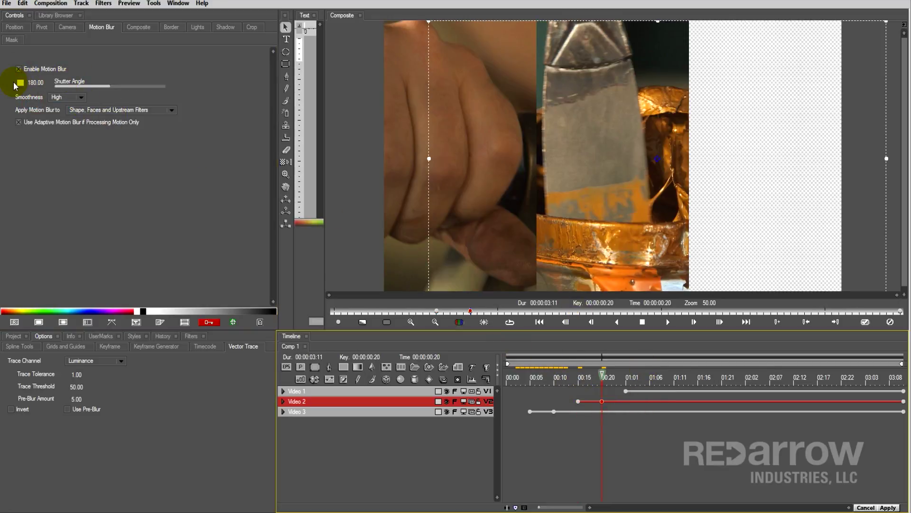
pyautogui.click(21, 83)
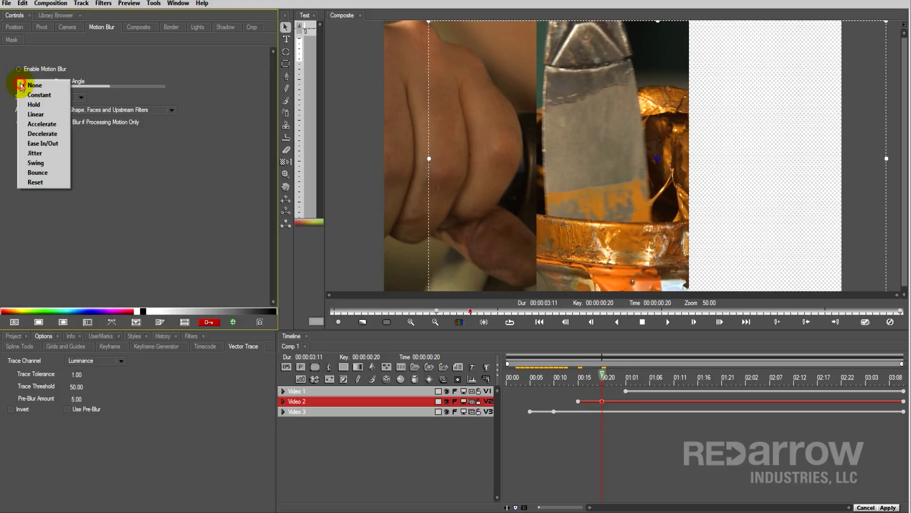
pyautogui.click(34, 104)
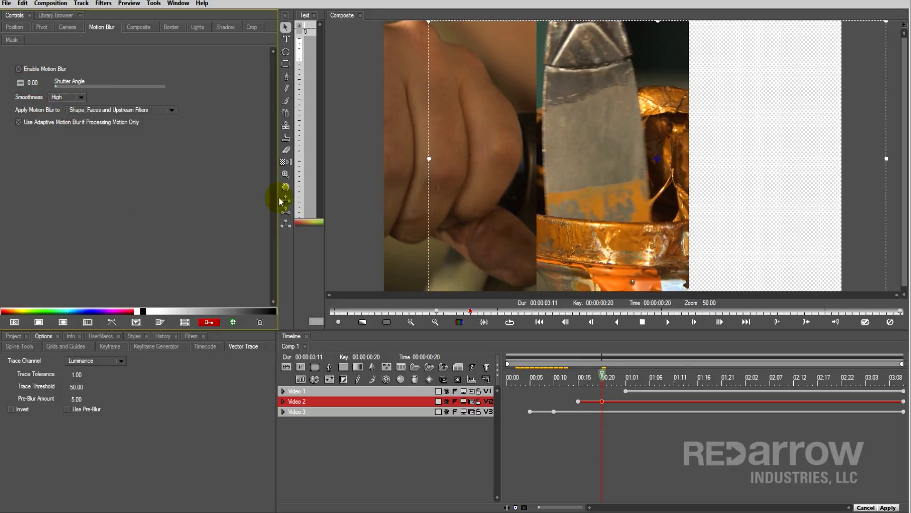
# - Add a keyframe at 01:06 on Video 1, and at 01:01 set Position Y to Accelerate and move the clip above the frame
pyautogui.click(627, 390)
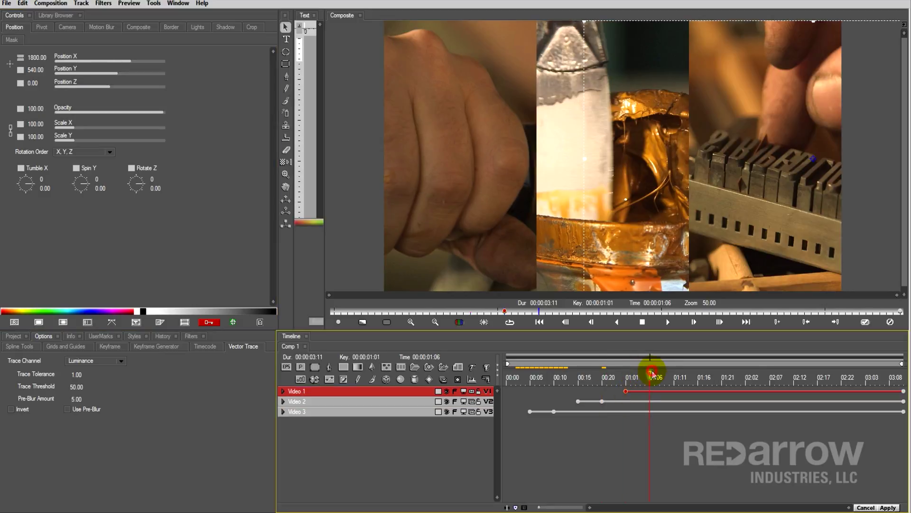
pyautogui.press('KP_Add')
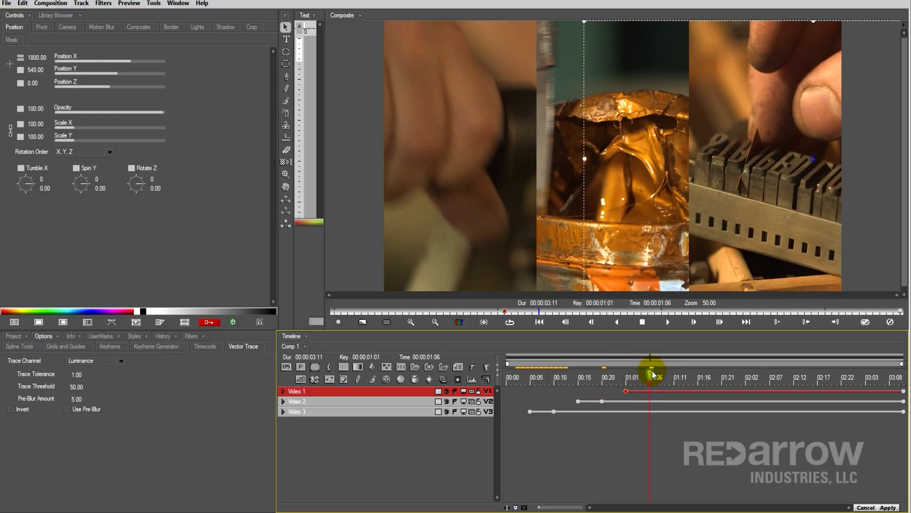
pyautogui.click(22, 70)
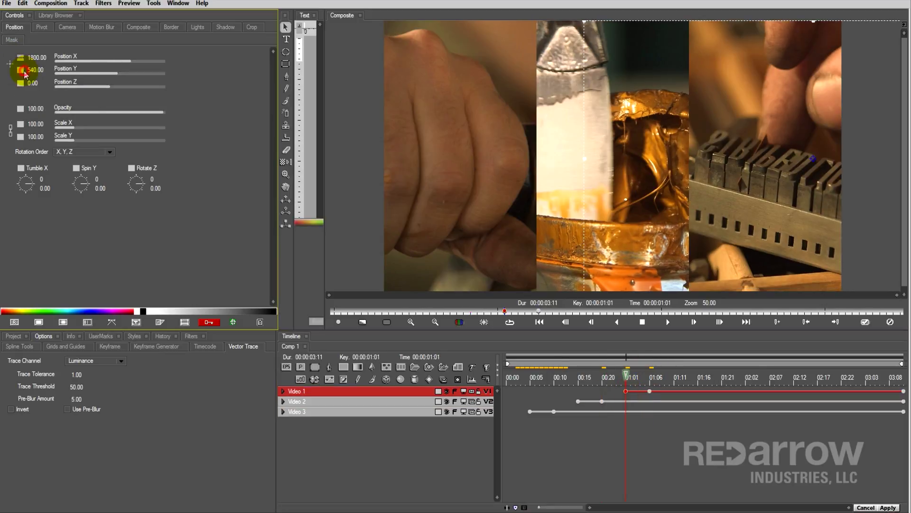
pyautogui.click(21, 71)
pyautogui.click(43, 108)
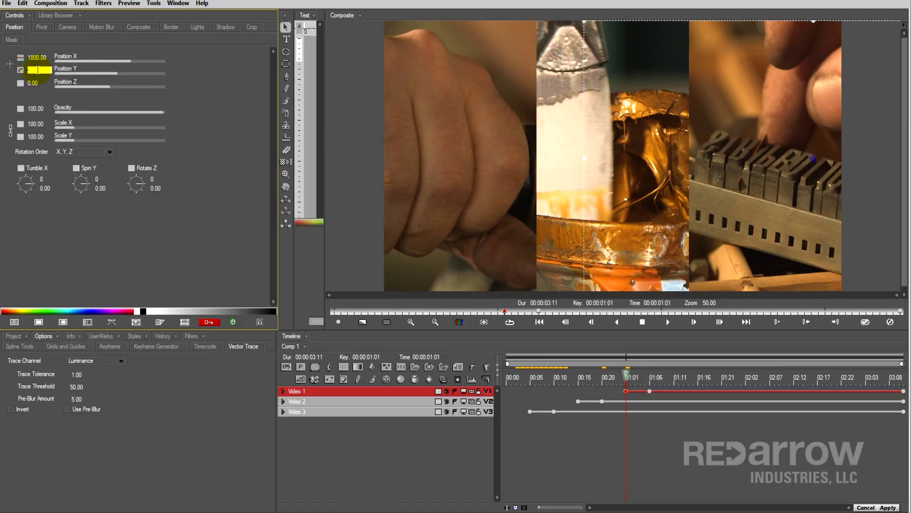
pyautogui.press('Return')
# - At Video 1's 01:06 keyframe, set Position Y to Hold interpolation with a value of 540
pyautogui.click(650, 391)
pyautogui.click(20, 70)
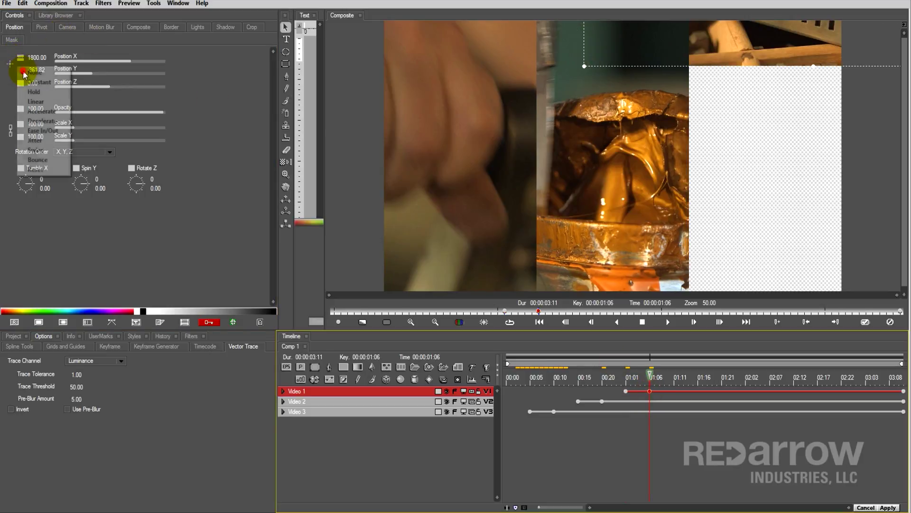
pyautogui.click(34, 93)
pyautogui.click(34, 70)
pyautogui.write('54')
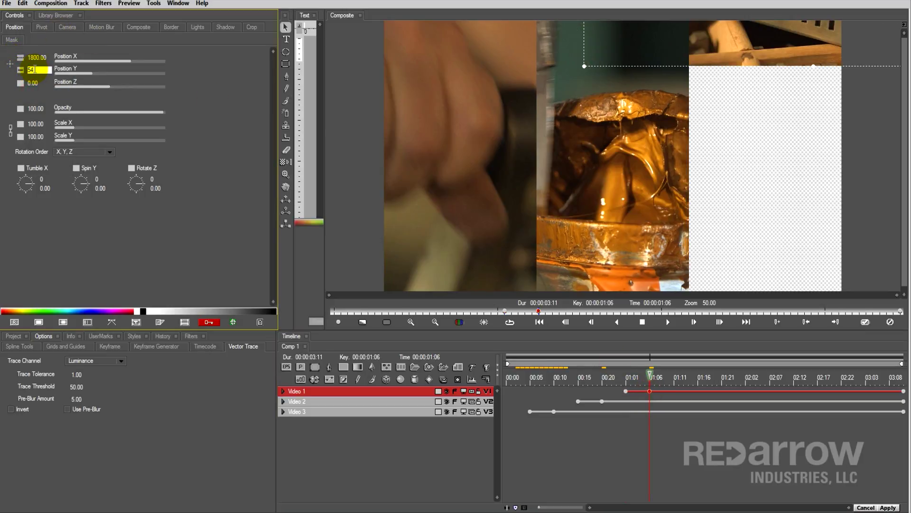
pyautogui.write('0')
pyautogui.press('Return')
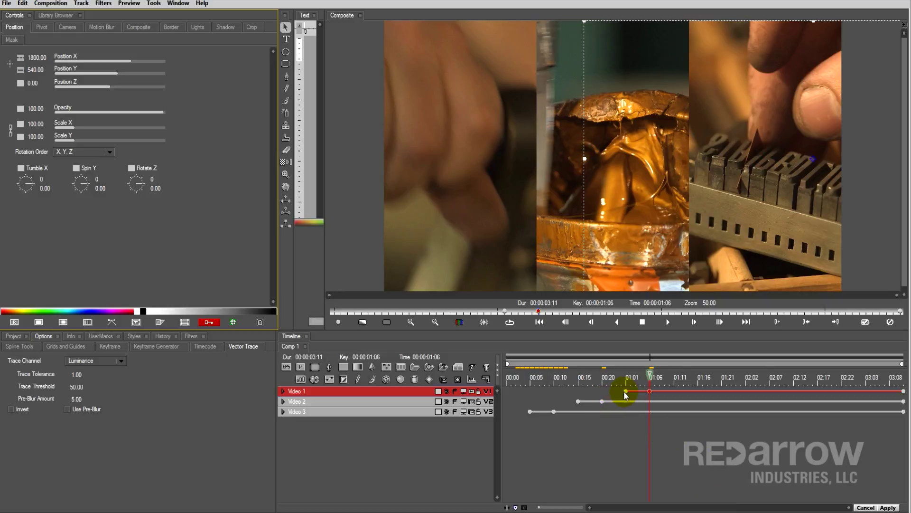
# - Enable motion blur for Video 1 and set the Shutter Angle to Hold interpolation at its 01:01 keyframe
pyautogui.click(625, 392)
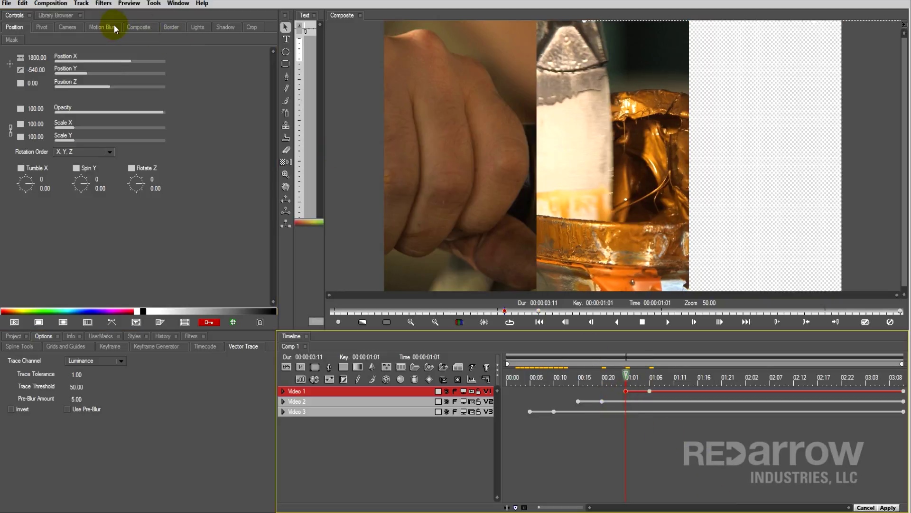
pyautogui.click(101, 28)
pyautogui.click(22, 70)
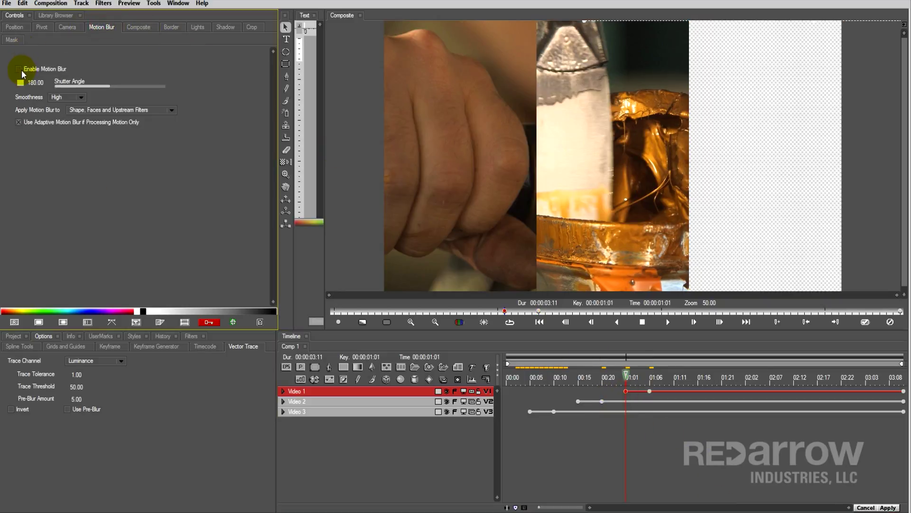
pyautogui.click(21, 83)
pyautogui.click(35, 104)
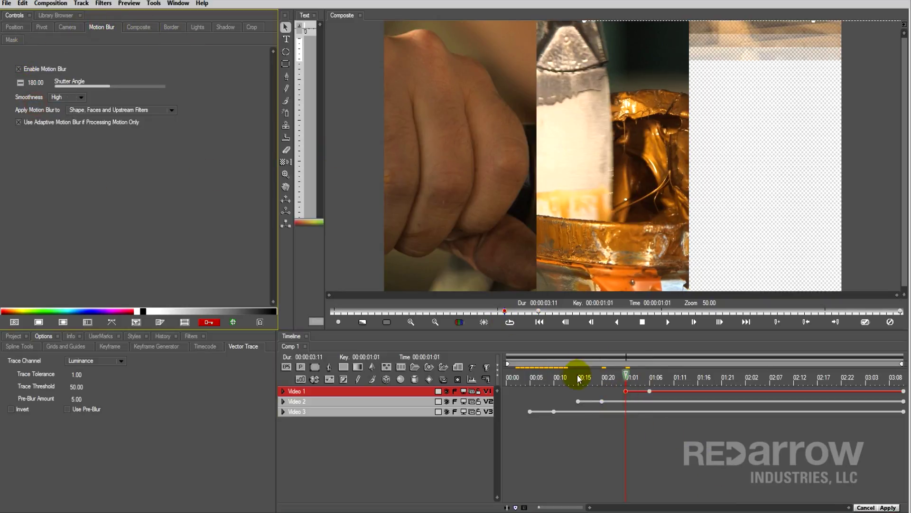
# - At Video 1's 01:06 keyframe, set the Shutter Angle to Hold interpolation with a value of 0, and scrub through the animation
pyautogui.click(650, 392)
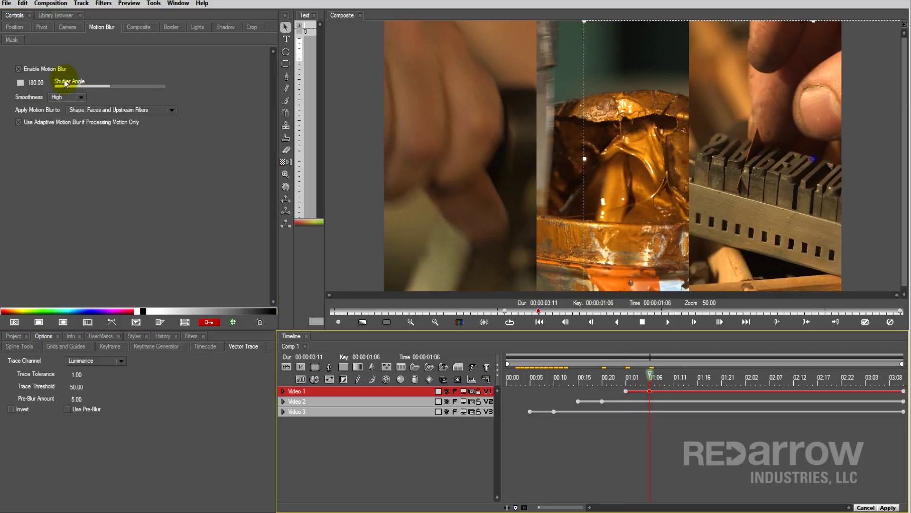
pyautogui.click(20, 83)
pyautogui.click(30, 96)
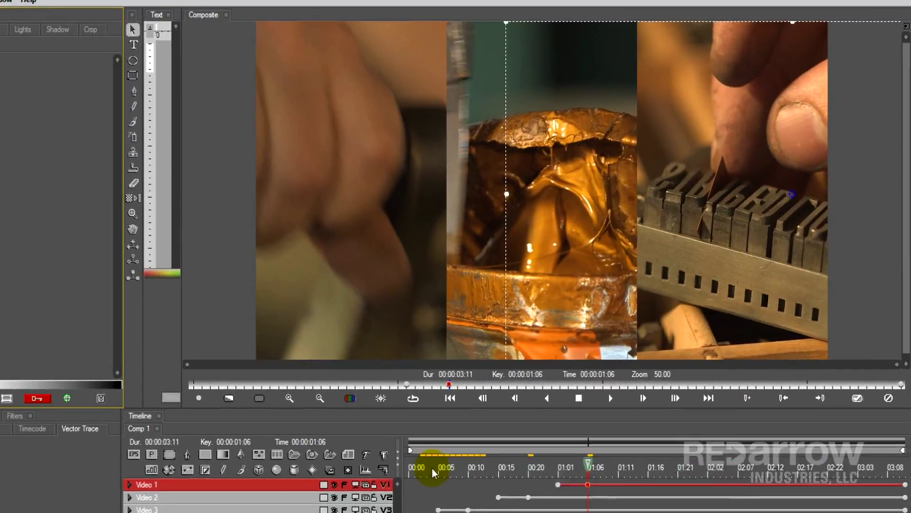
pyautogui.moveTo(527, 380); pyautogui.dragTo(564, 379)
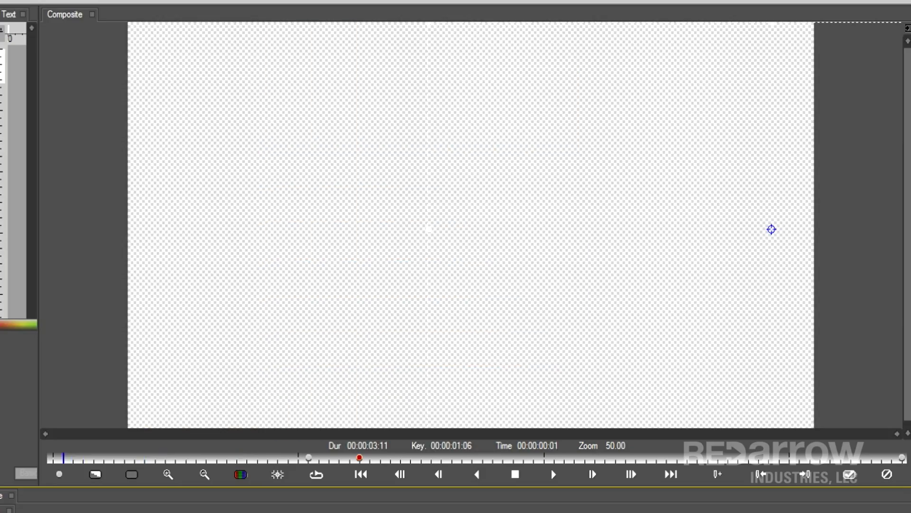
# - Add a new Spline Object media track to the composition with no existing track selected
pyautogui.click(452, 431)
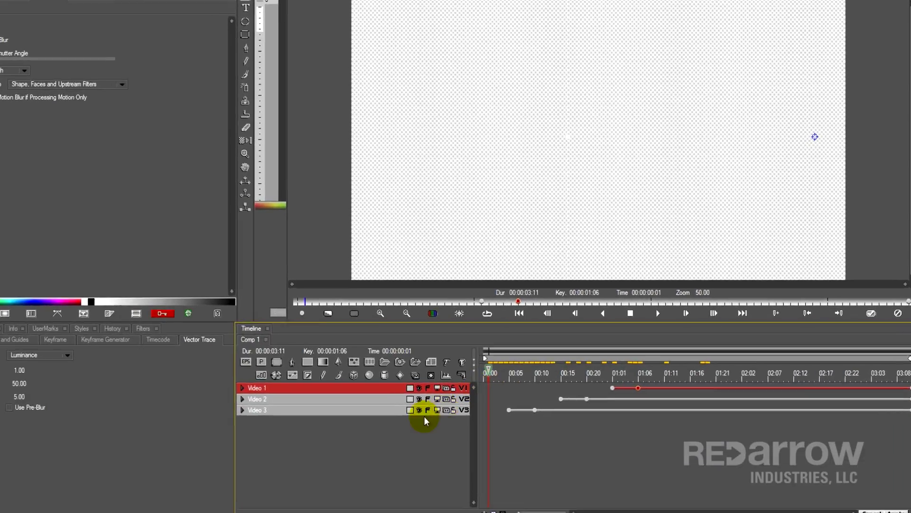
pyautogui.rightClick(416, 435)
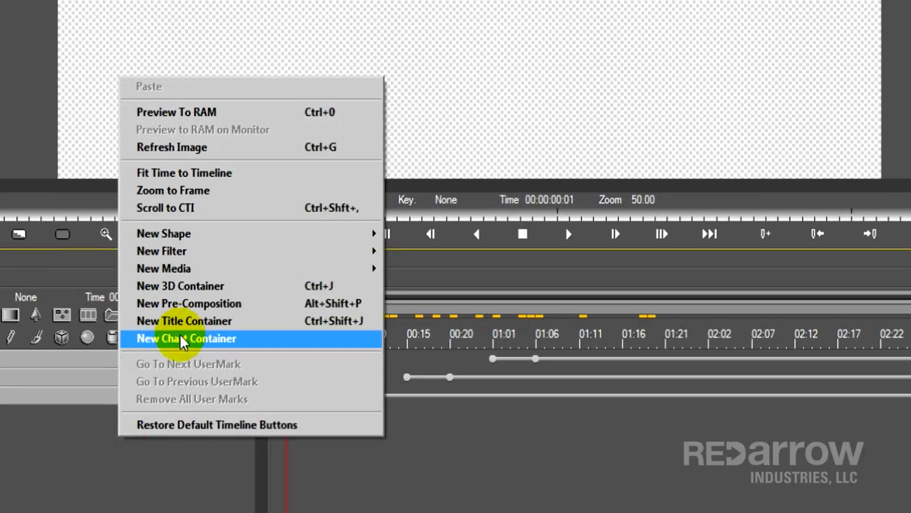
pyautogui.moveTo(361, 270)
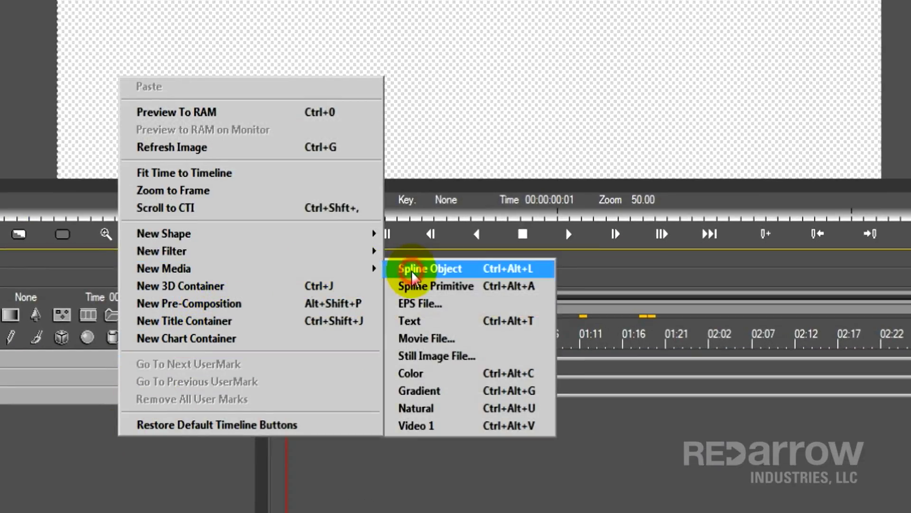
pyautogui.click(412, 270)
# - At 01:18, draw a thin, full-height rectangle in the spline track's path along the seam between the first and second panels
pyautogui.moveTo(385, 322); pyautogui.dragTo(665, 359)
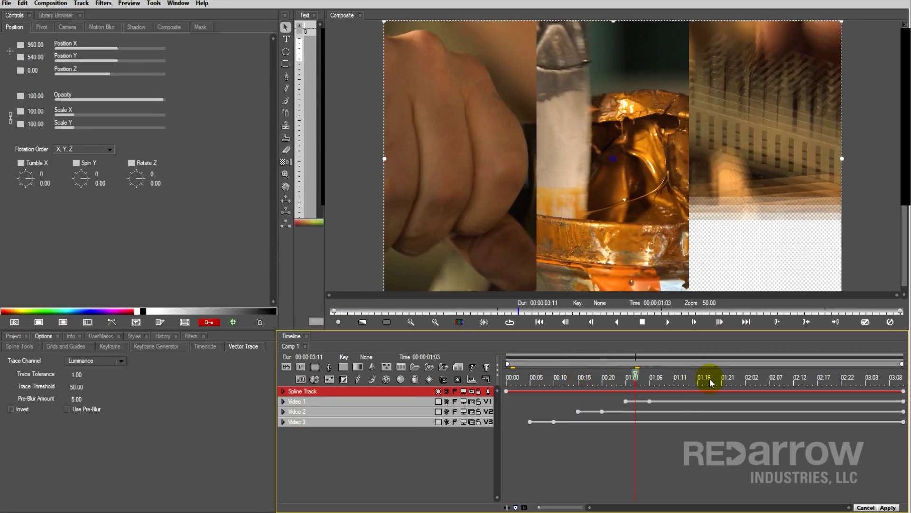
pyautogui.click(283, 391)
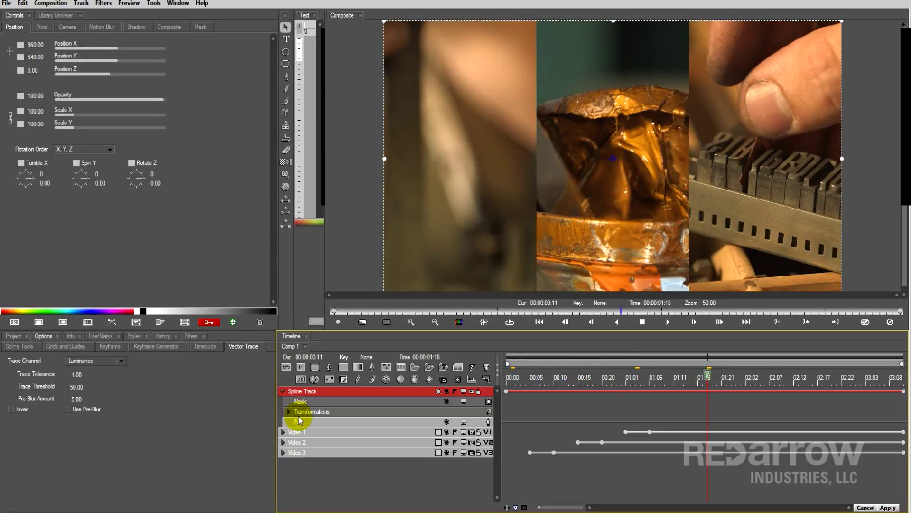
pyautogui.click(299, 422)
pyautogui.click(286, 89)
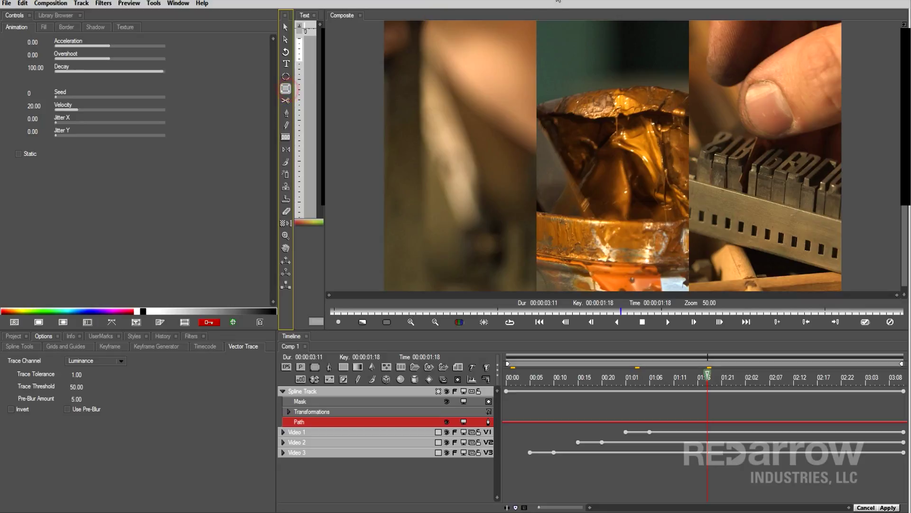
pyautogui.moveTo(533, 27); pyautogui.dragTo(539, 46)
pyautogui.moveTo(537, 258); pyautogui.dragTo(536, 346)
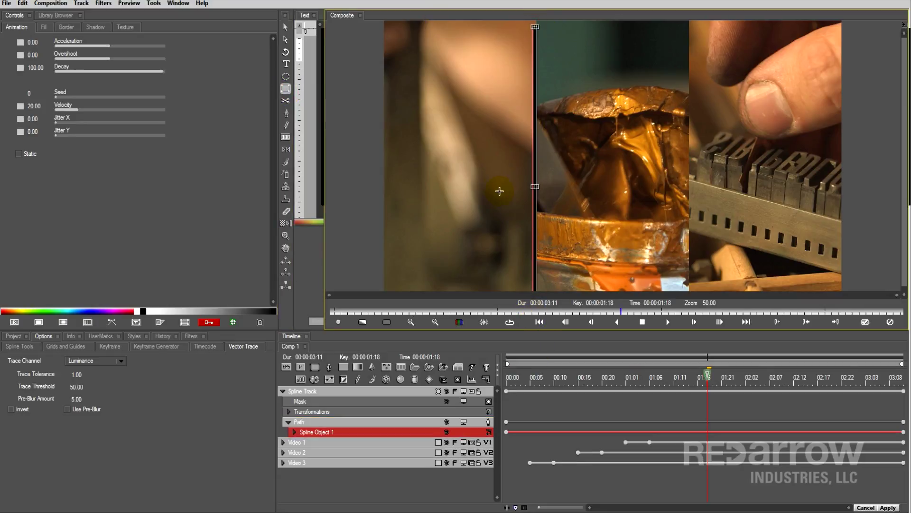
# - Set the Spline Track's Position X and Y to Hold interpolation and move it to about X 968, Y 454, covering the first seam
pyautogui.click(294, 392)
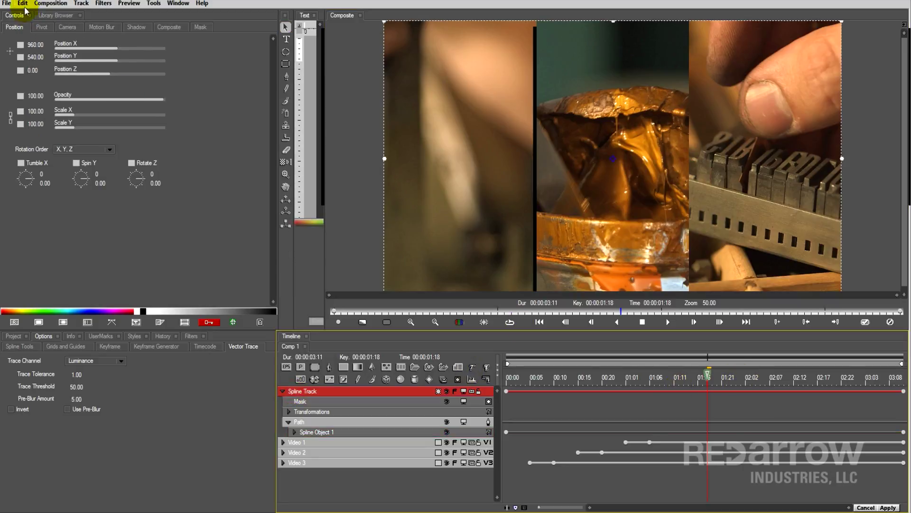
pyautogui.click(20, 44)
pyautogui.click(24, 58)
pyautogui.click(23, 57)
pyautogui.click(31, 70)
pyautogui.moveTo(611, 158); pyautogui.dragTo(613, 136)
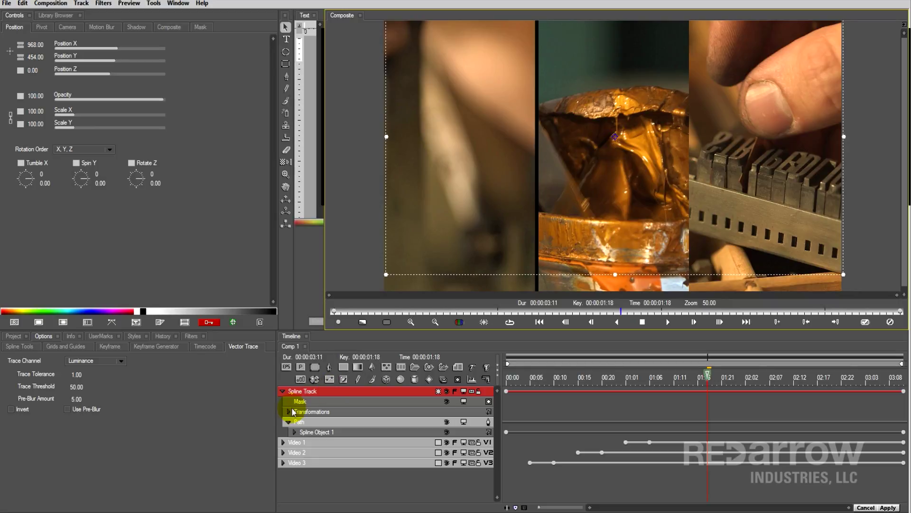
# - Duplicate the Spline Track and move the copy to about X 1608, Y 476, over the seam between the second and third panels
pyautogui.click(283, 391)
pyautogui.rightClick(322, 390)
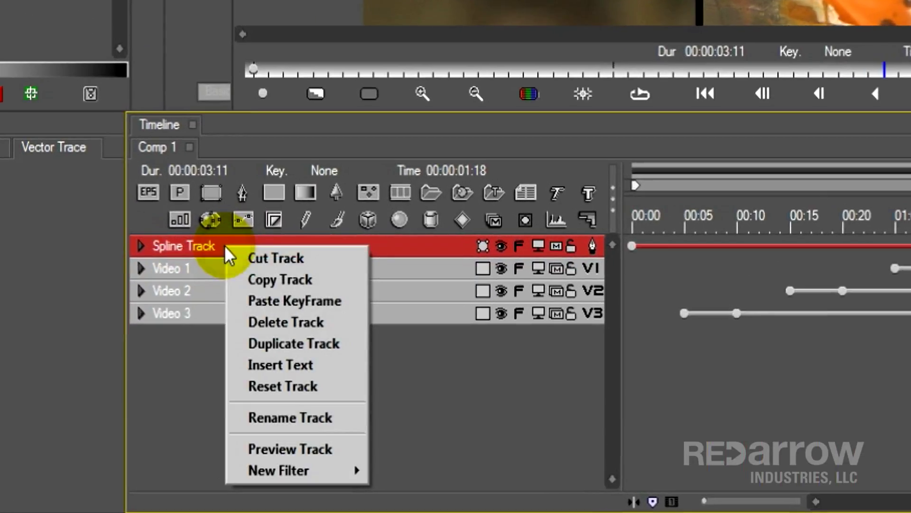
pyautogui.click(256, 344)
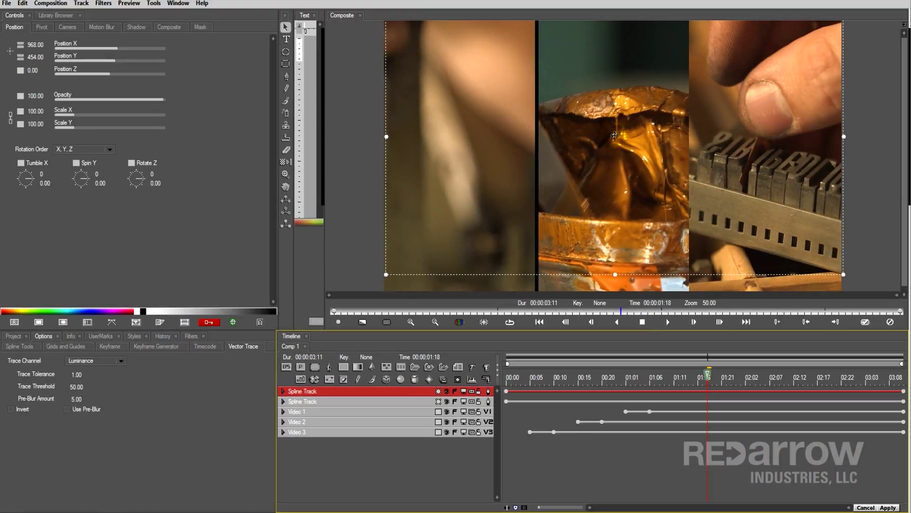
pyautogui.moveTo(615, 135); pyautogui.dragTo(767, 141)
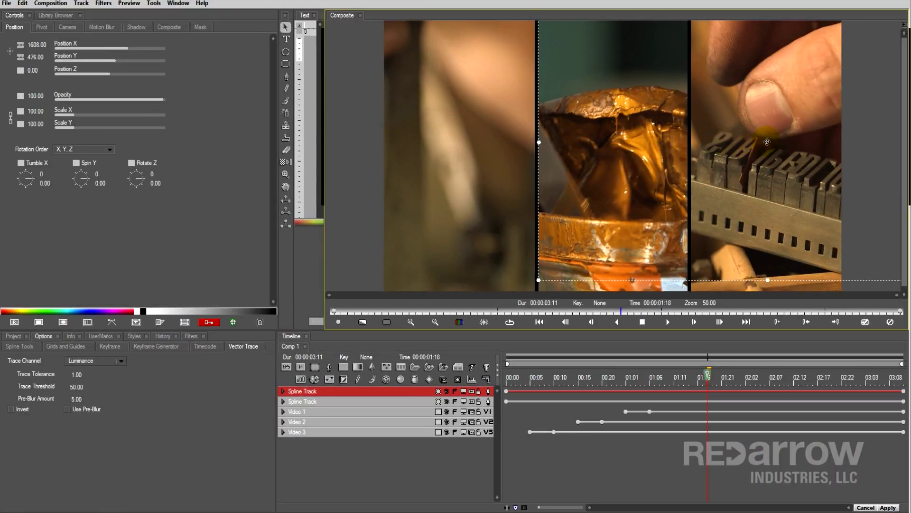
# - Apply the finished composition to return to Avid Media Composer, and mark the full clip in the sequence
pyautogui.click(889, 508)
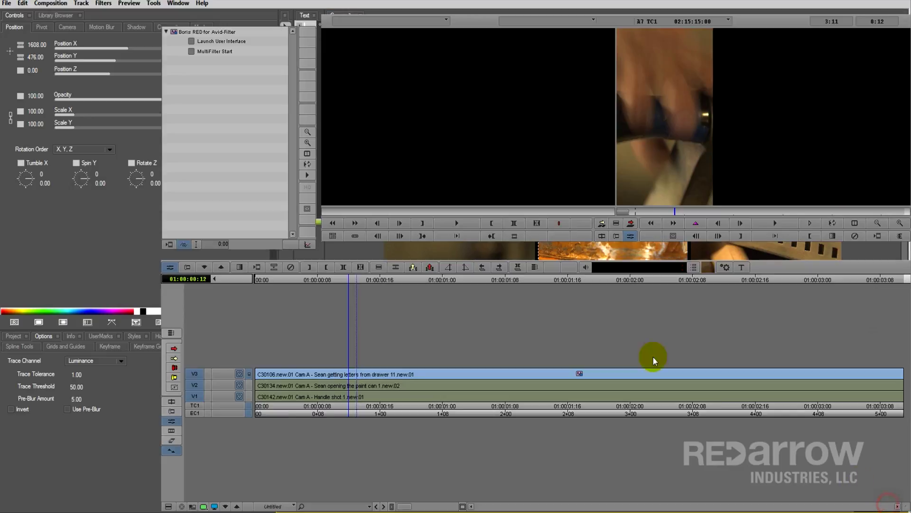
pyautogui.click(550, 281)
pyautogui.press('t')
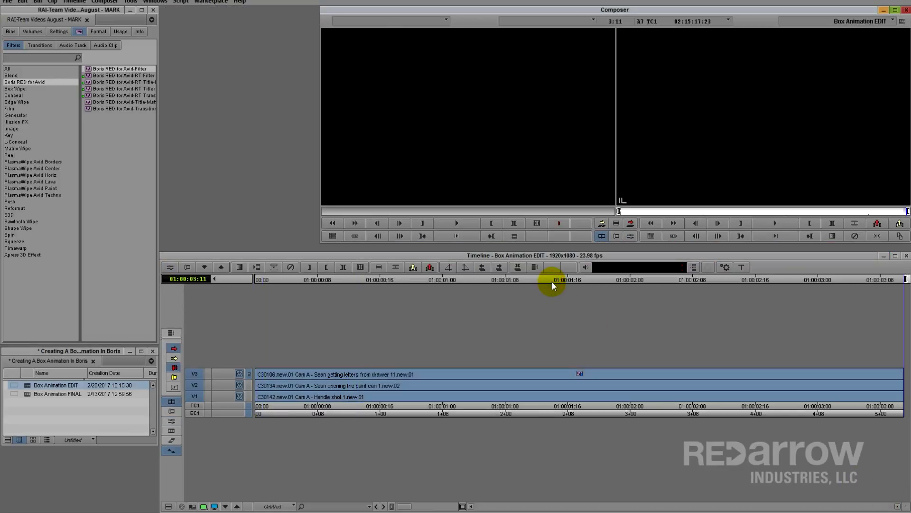
# - Render the marked range with ExpertRender In/Out and play back the sequence
pyautogui.rightClick(530, 383)
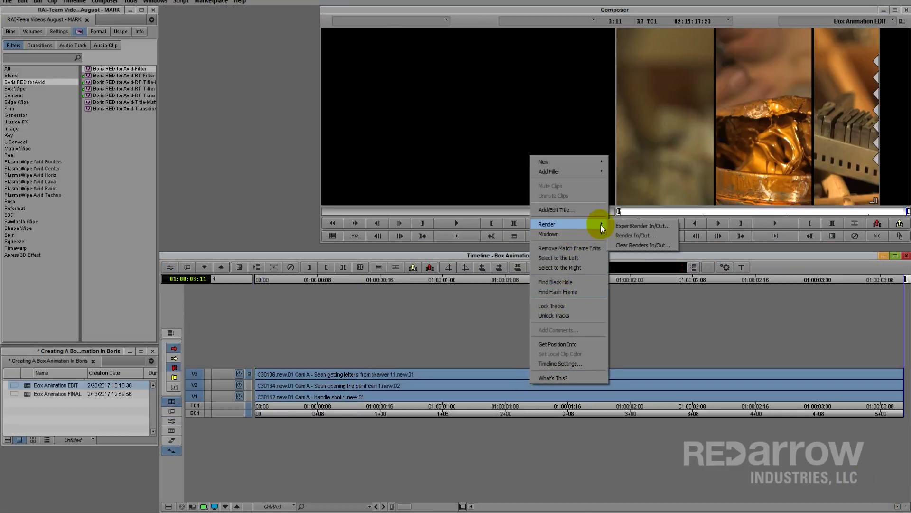
pyautogui.click(621, 224)
pyautogui.press('Return')
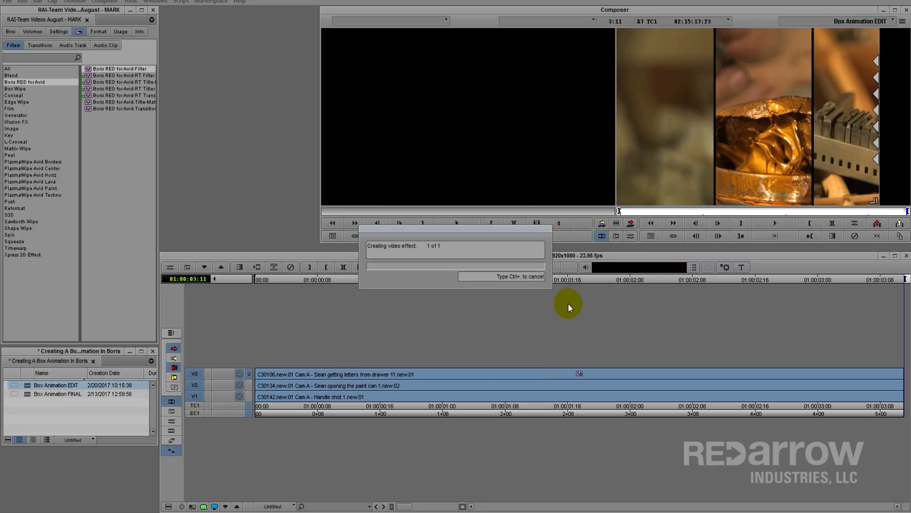
pyautogui.press('space')
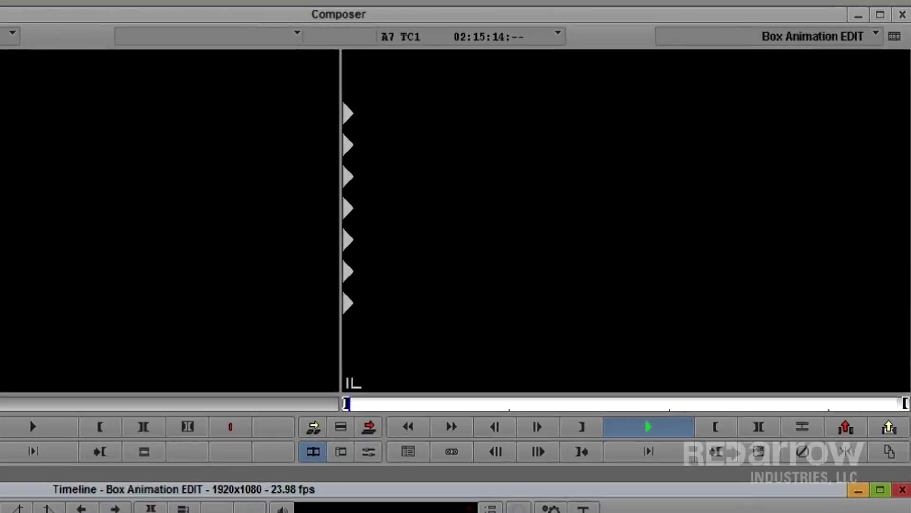